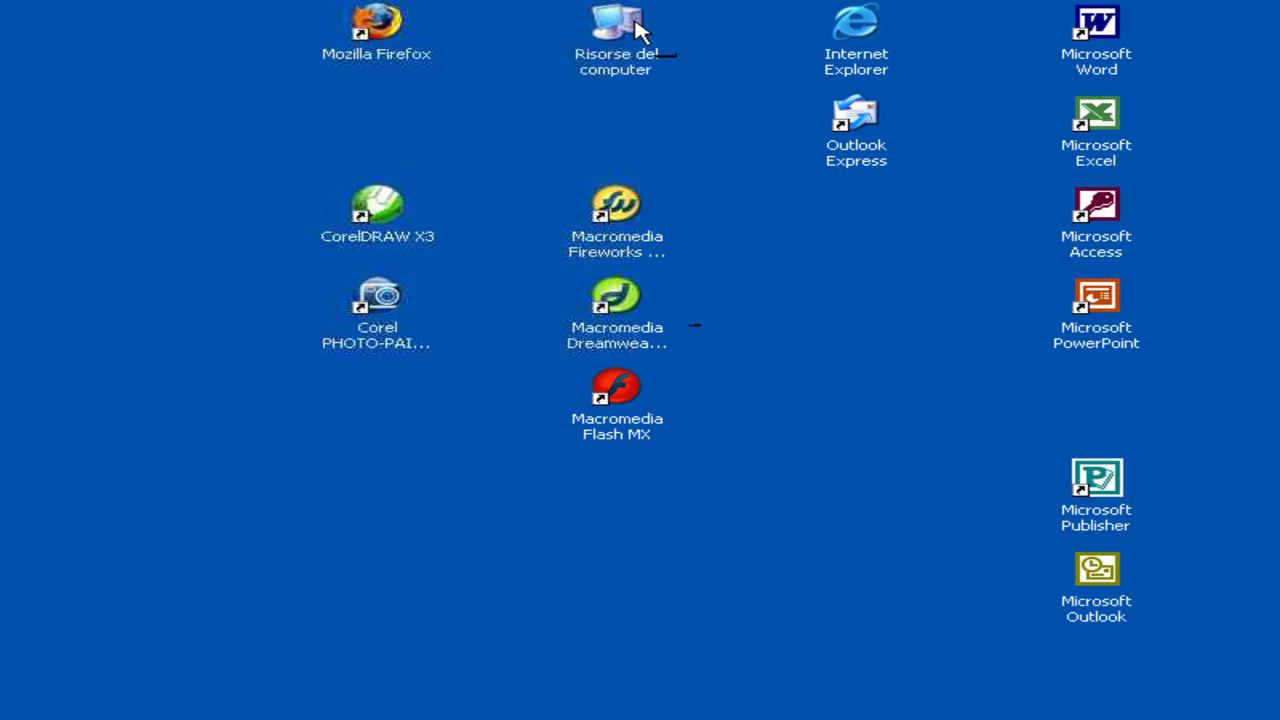
# - Open the Archivio folder on local disk C: from Risorse del computer to view its files
pyautogui.doubleClick(633, 25)
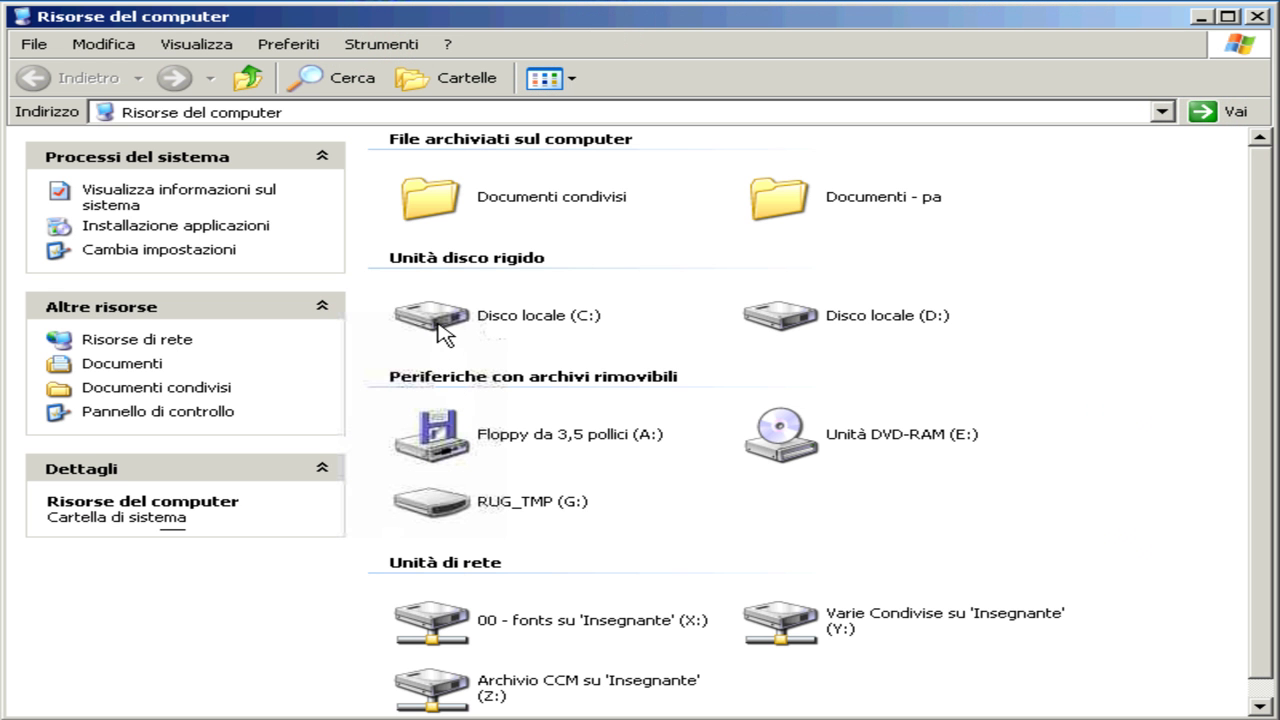
pyautogui.moveTo(439, 325)
pyautogui.click(420, 322)
pyautogui.doubleClick(420, 322)
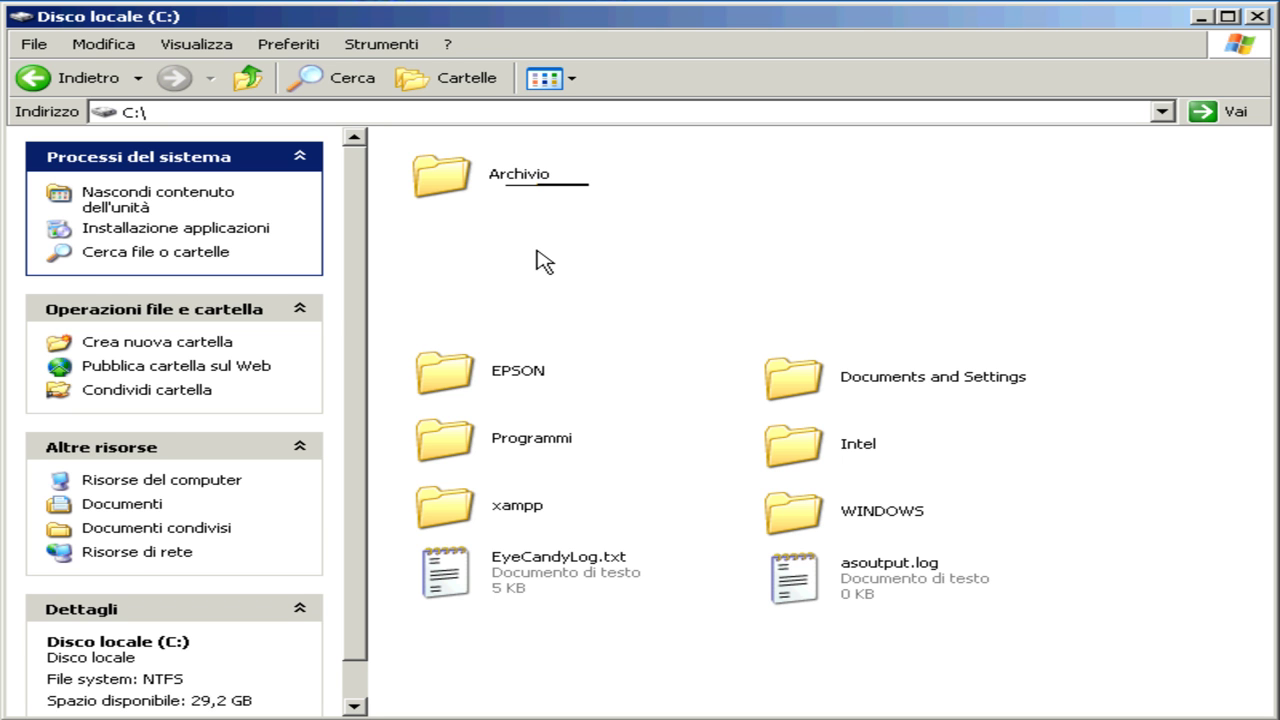
pyautogui.doubleClick(443, 185)
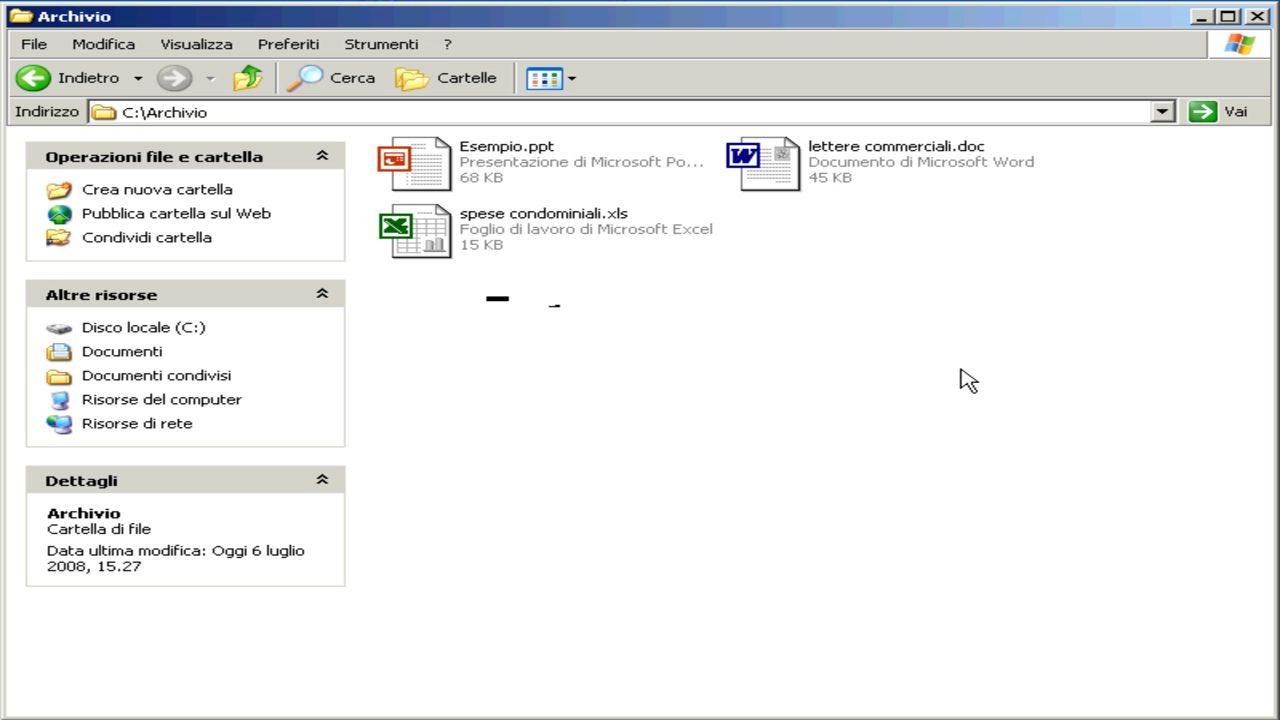
# - Go back up to the drive overview, checking Archivio's location on C:, and reopen the Archivio folder
pyautogui.click(256, 68)
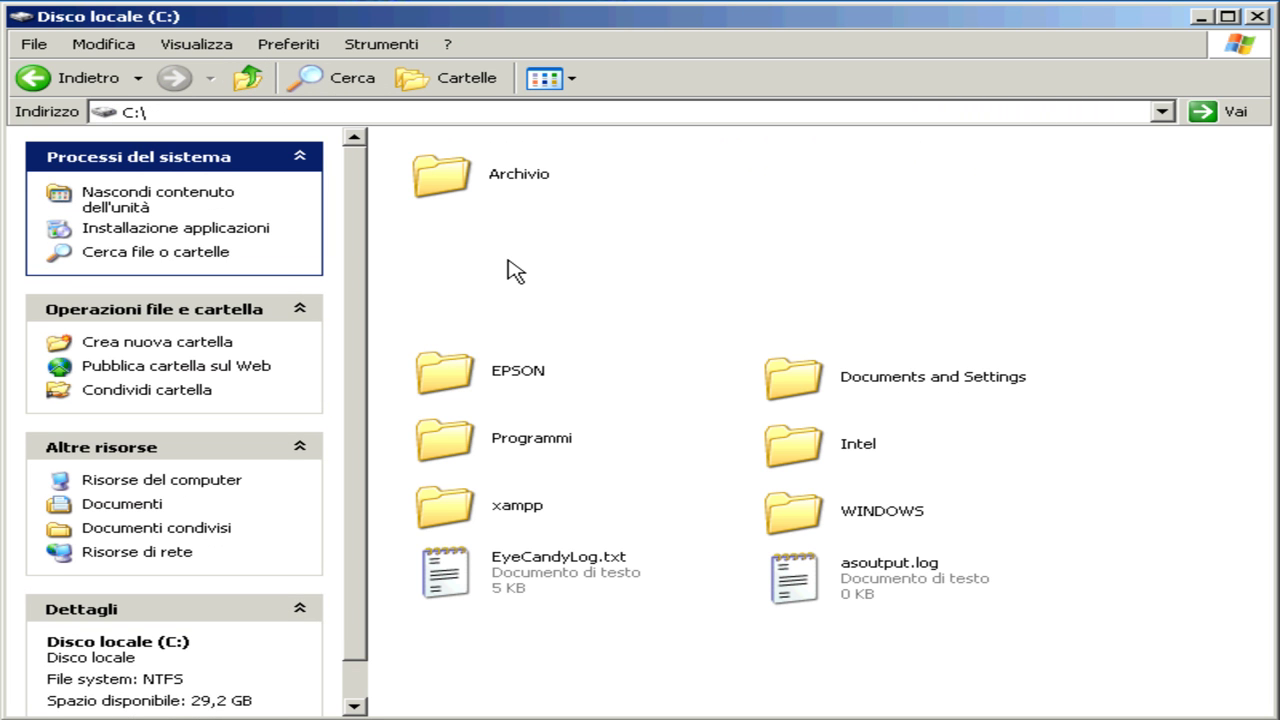
pyautogui.moveTo(460, 172)
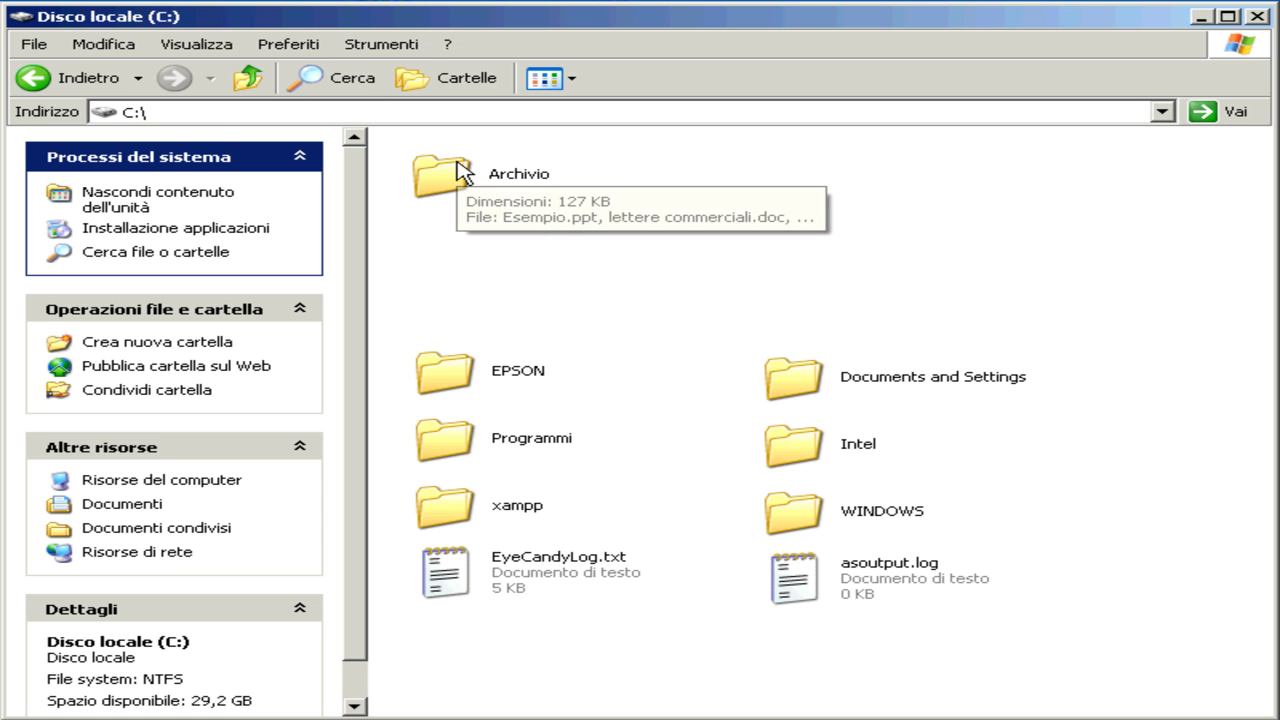
pyautogui.click(238, 77)
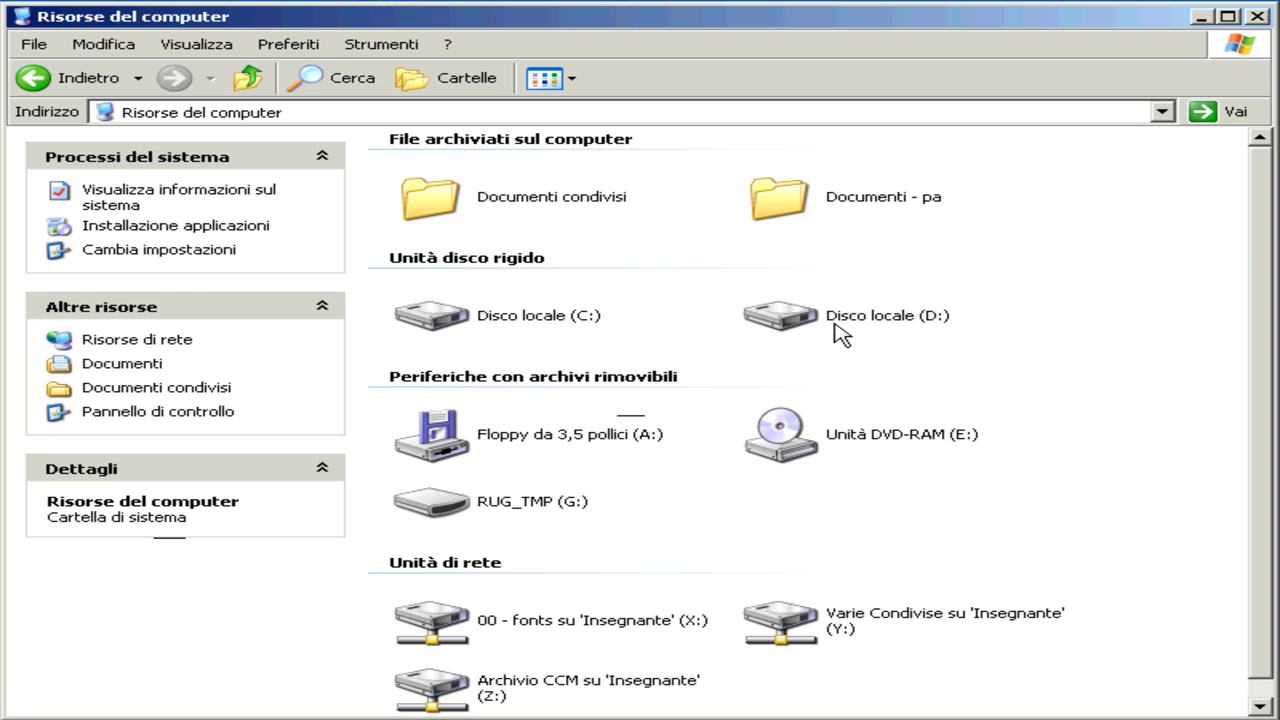
pyautogui.moveTo(840, 333)
pyautogui.doubleClick(430, 312)
pyautogui.doubleClick(438, 172)
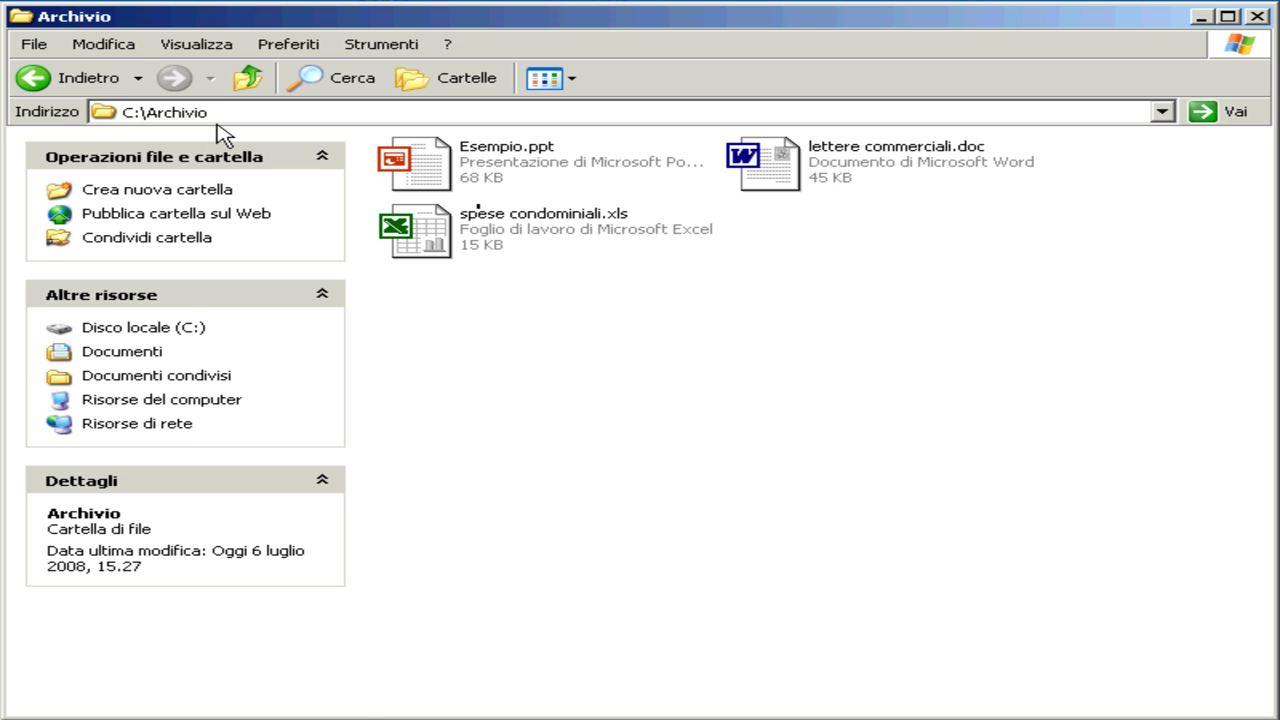
# - Return to the drive overview and open the removable drive RUG_TMP (G:)
pyautogui.click(83, 77)
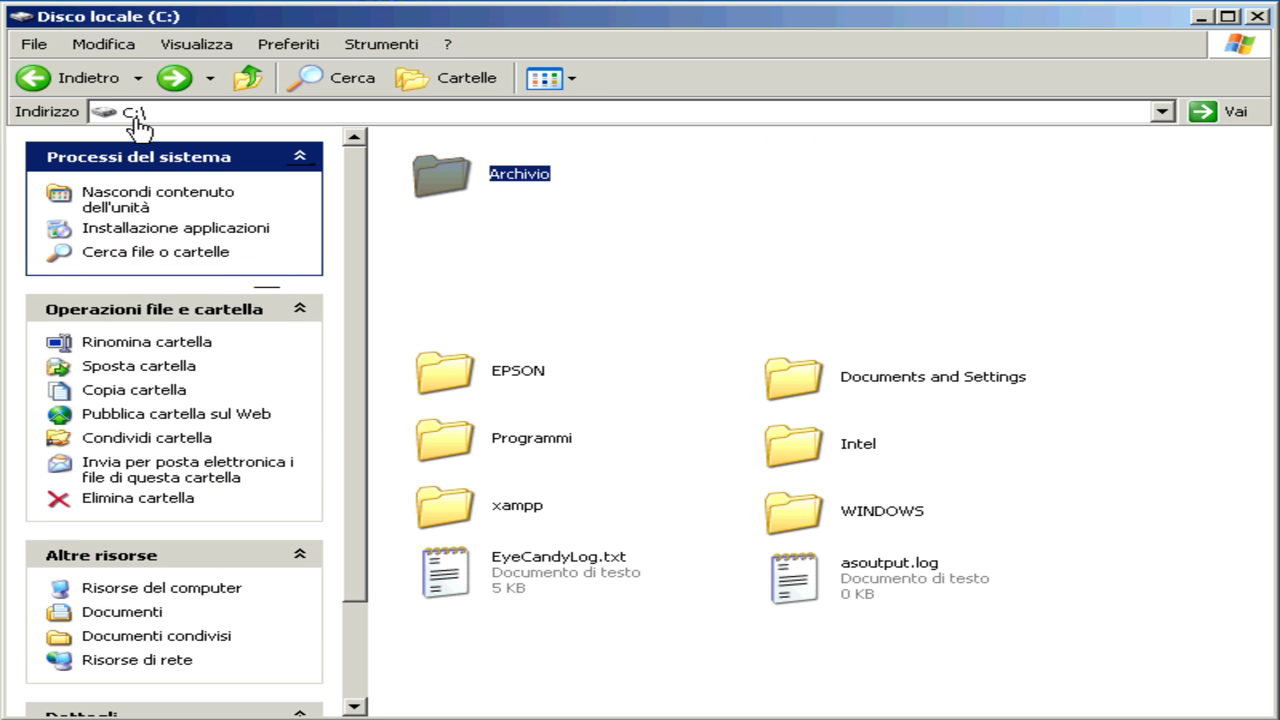
pyautogui.click(88, 79)
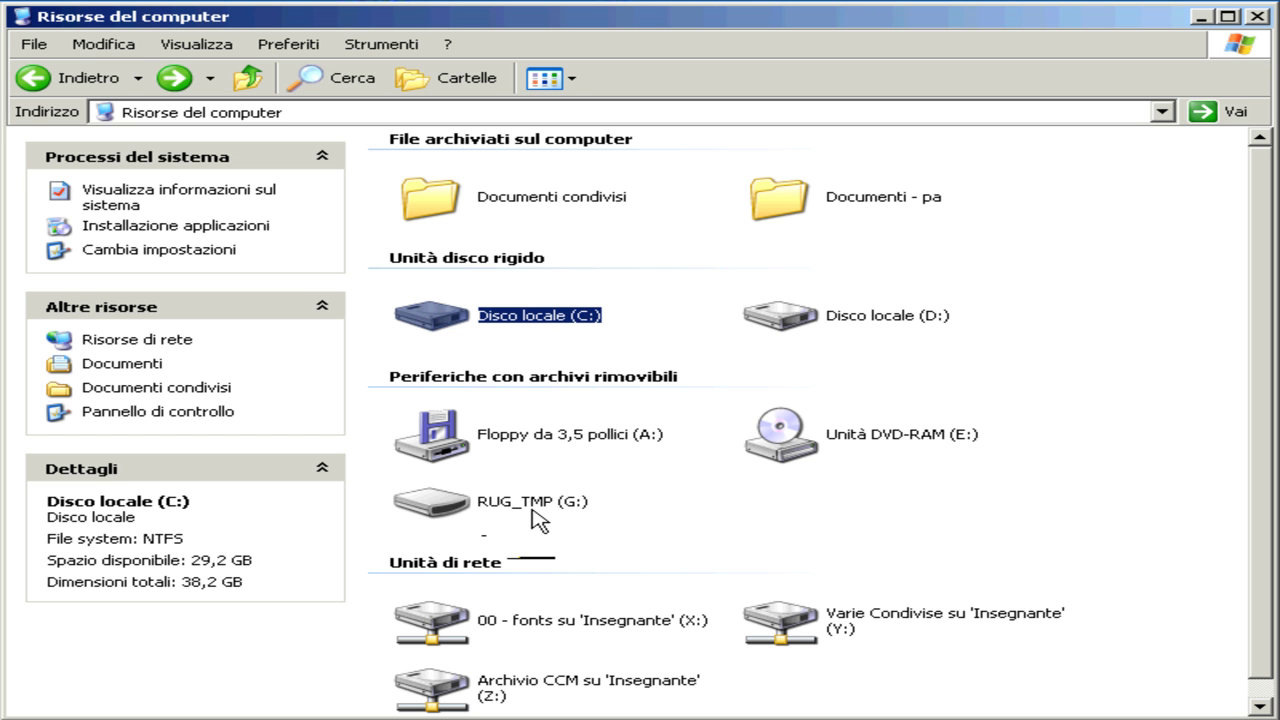
pyautogui.doubleClick(434, 515)
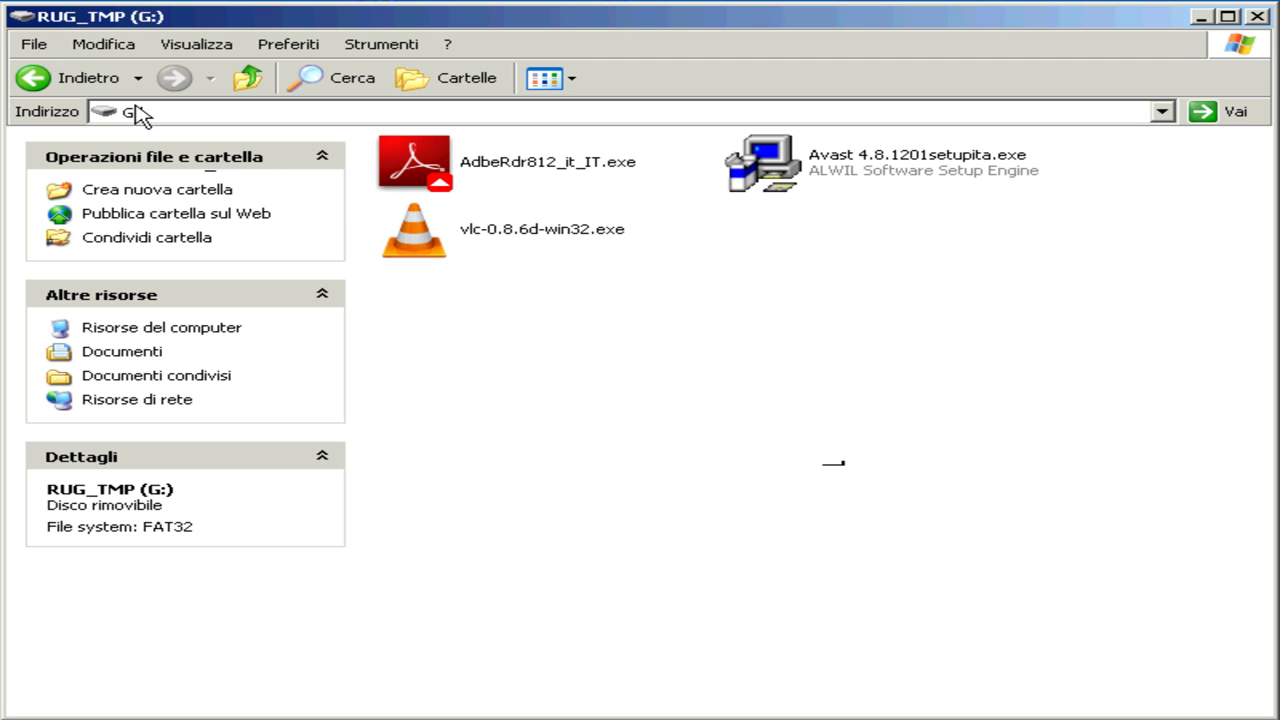
# - Create a new Sincronia file (briefcase) in the root of drive G:
pyautogui.click(33, 46)
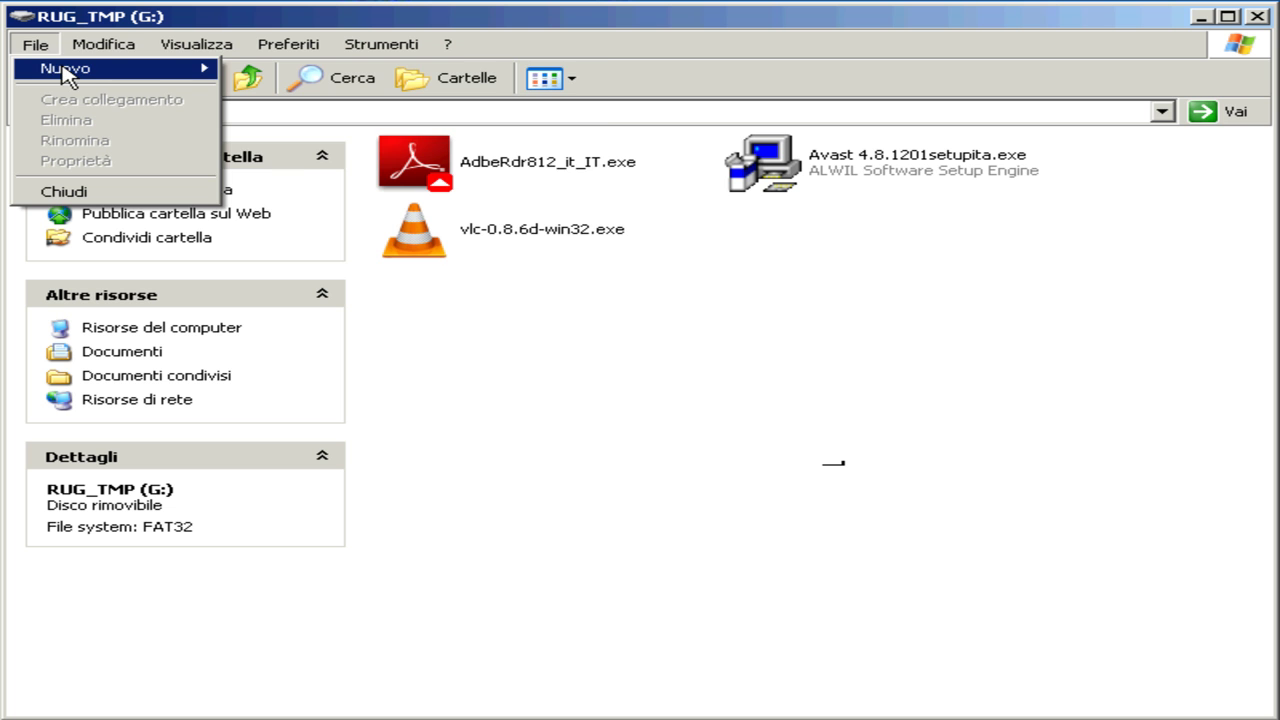
pyautogui.moveTo(70, 77)
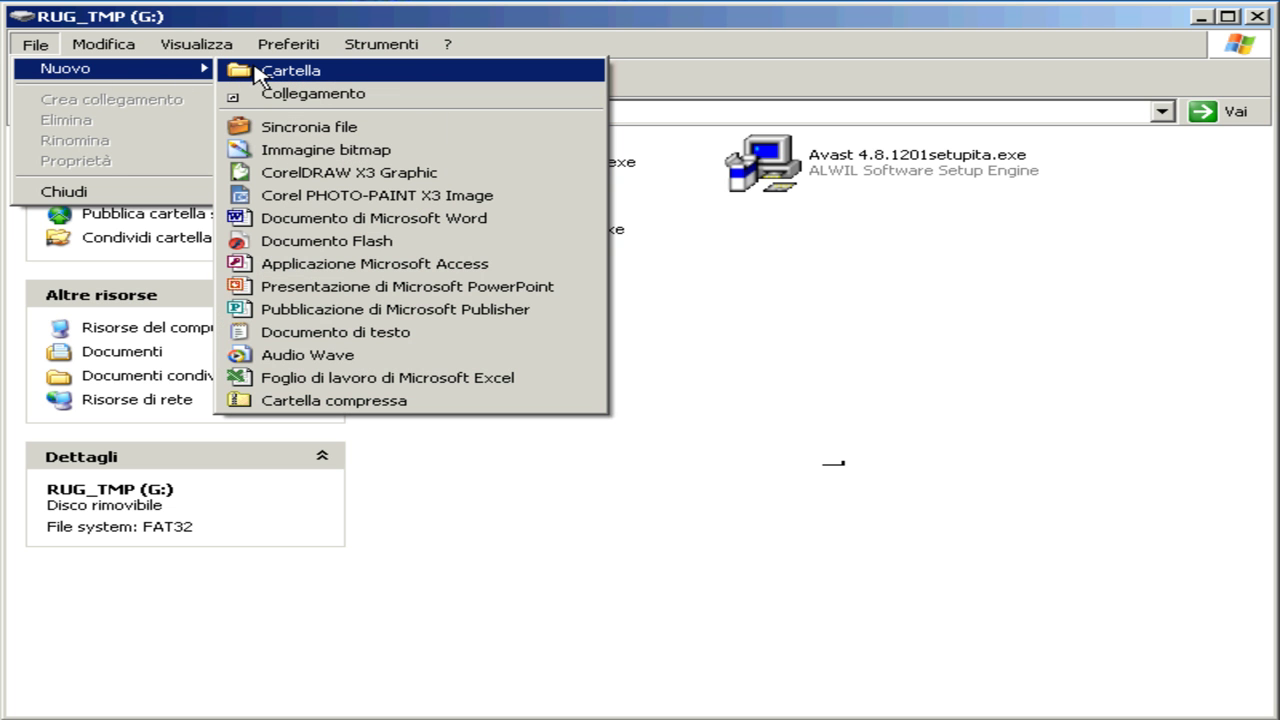
pyautogui.click(400, 133)
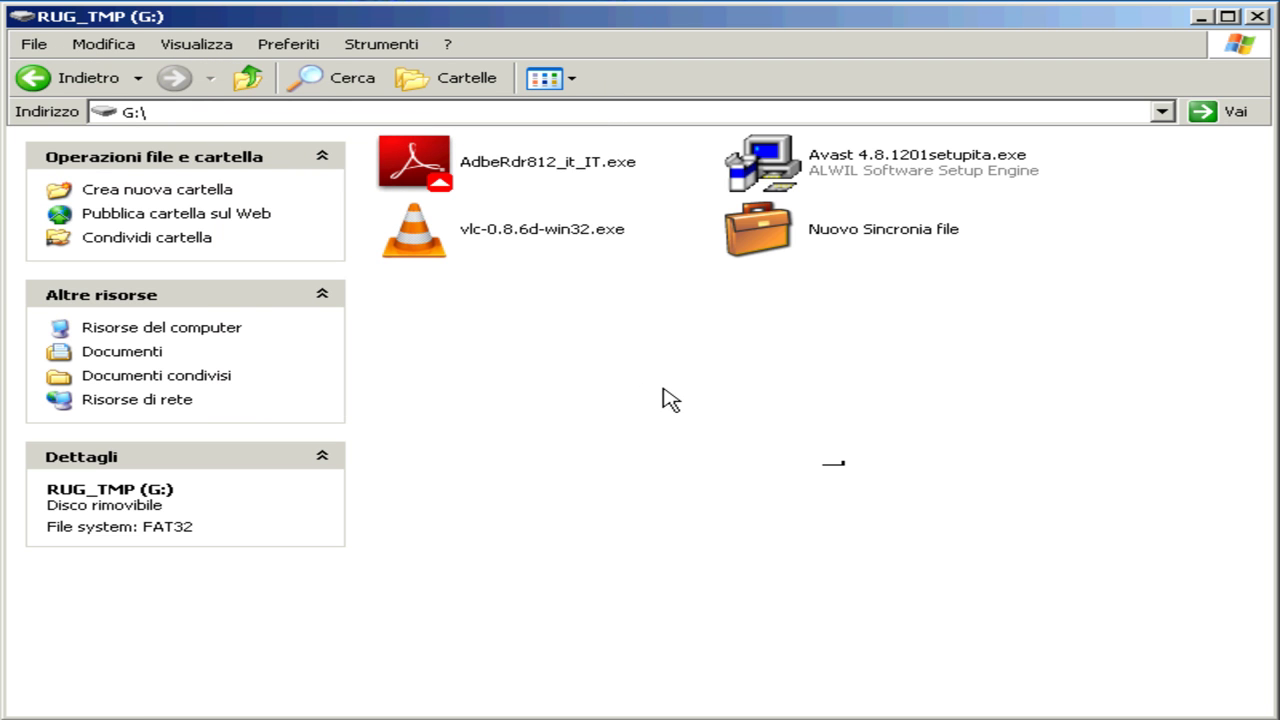
# - Rename the new Sincronia file on drive G: as Backup Archivio
pyautogui.moveTo(757, 240)
pyautogui.mouseDown()
pyautogui.moveTo(740, 375)
pyautogui.moveTo(770, 258)
pyautogui.moveTo(757, 243)
pyautogui.mouseUp()
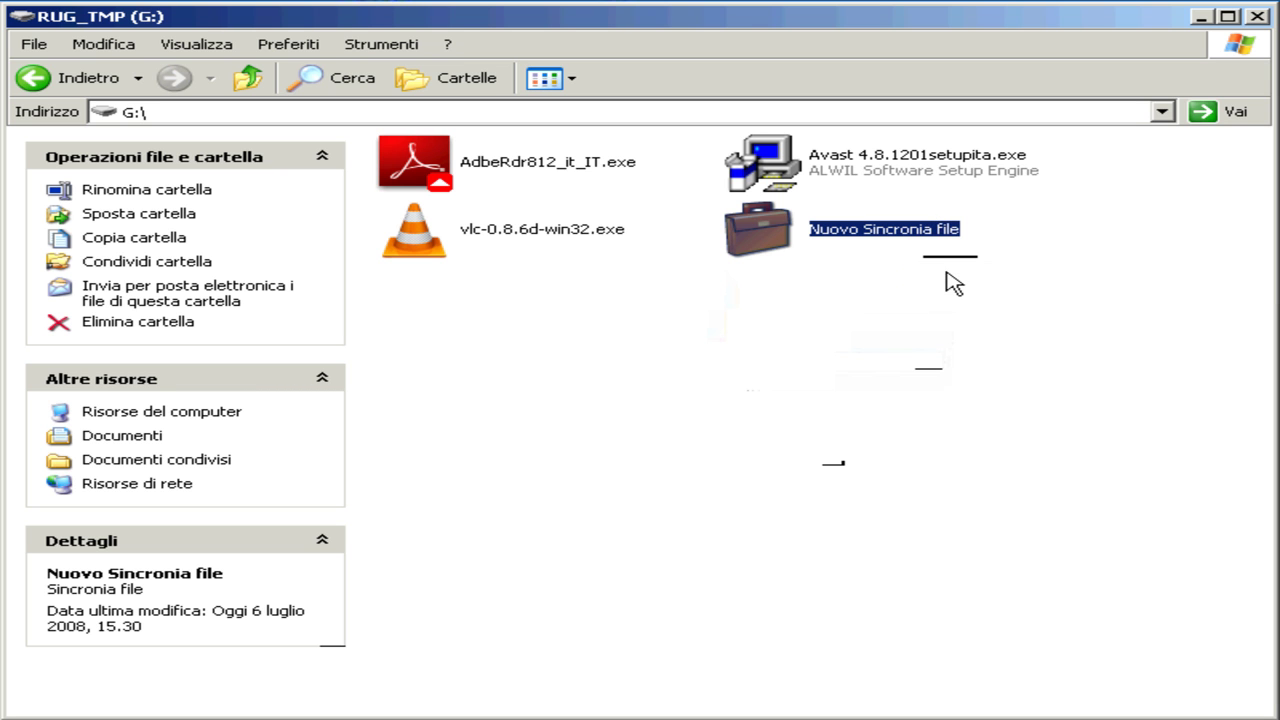
pyautogui.moveTo(773, 245)
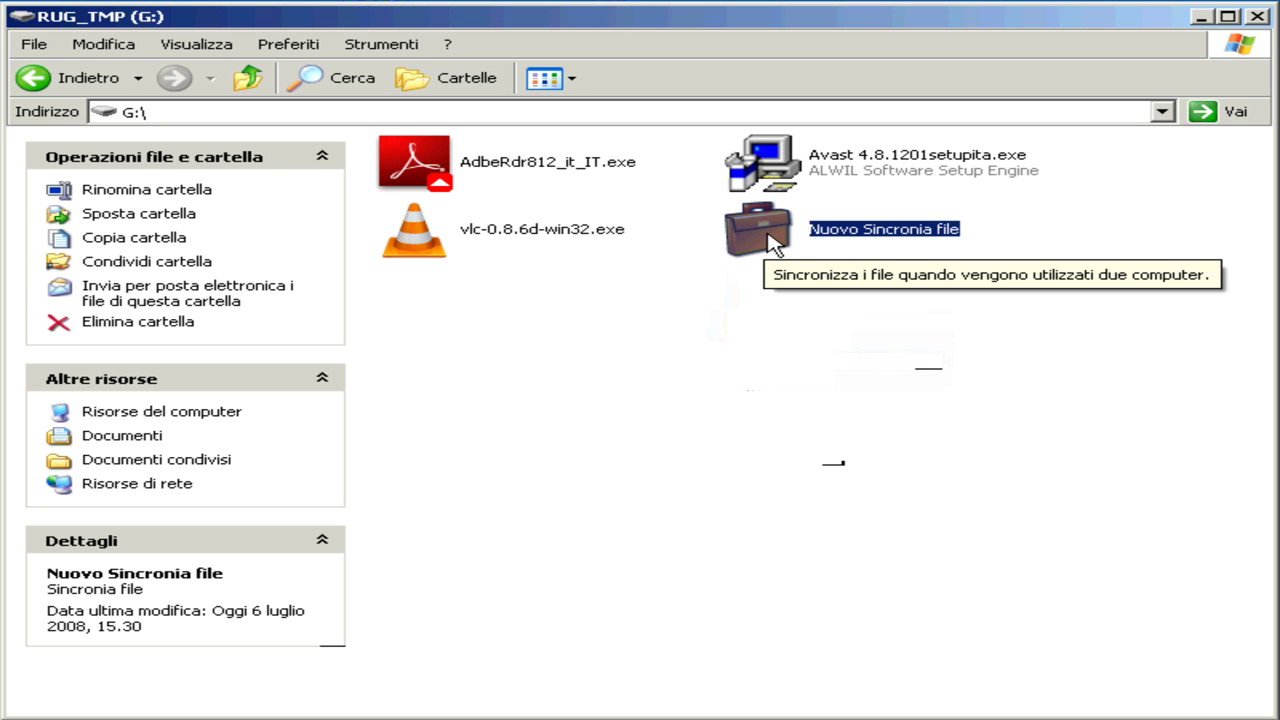
pyautogui.rightClick(849, 231)
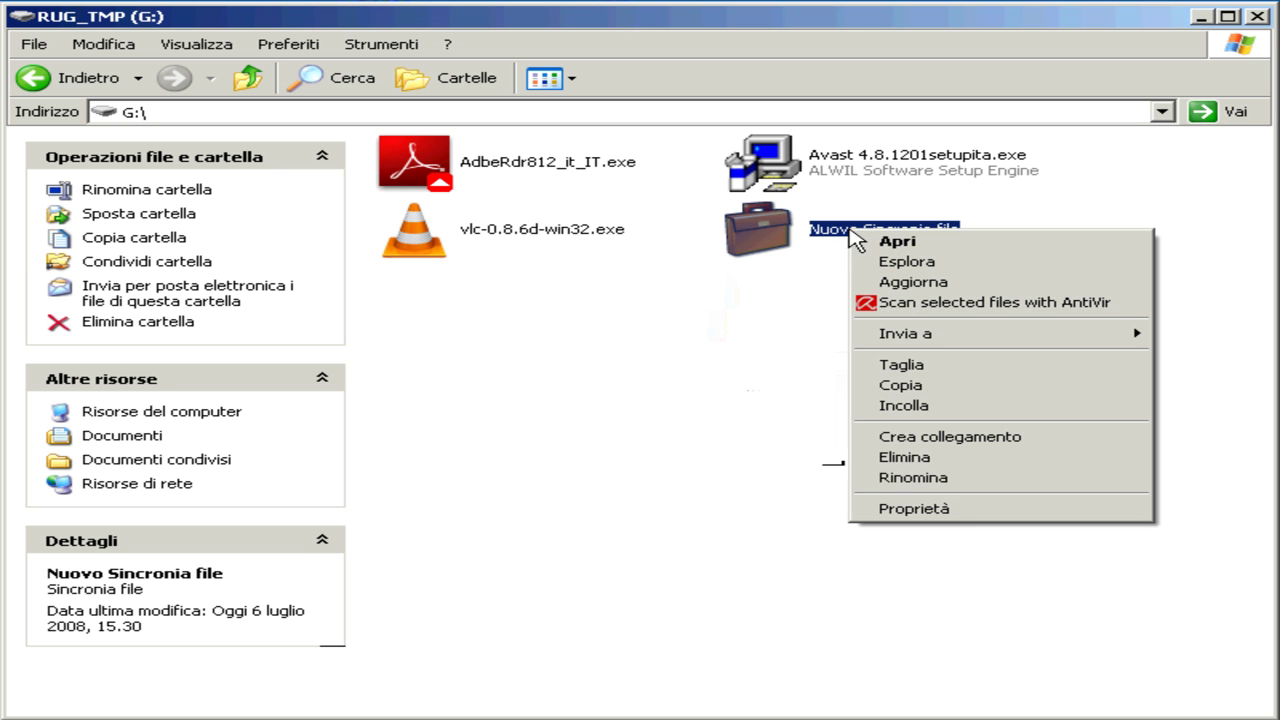
pyautogui.click(925, 479)
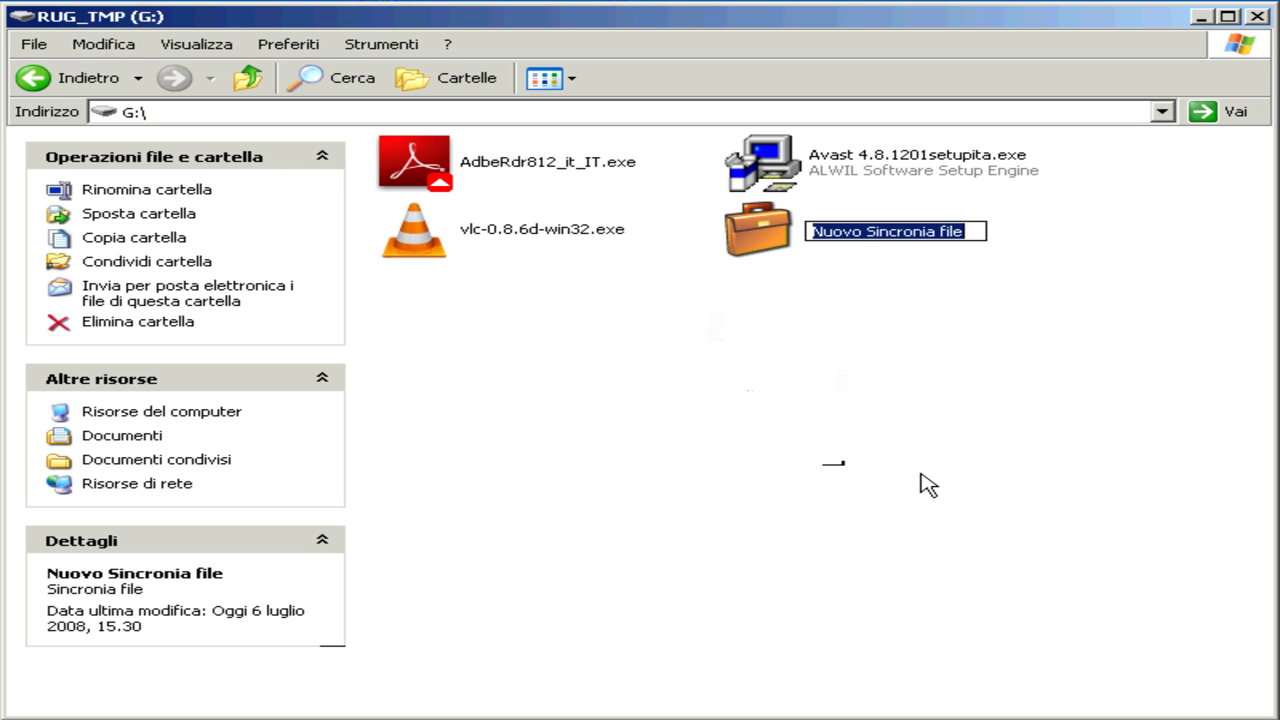
pyautogui.write('Bac')
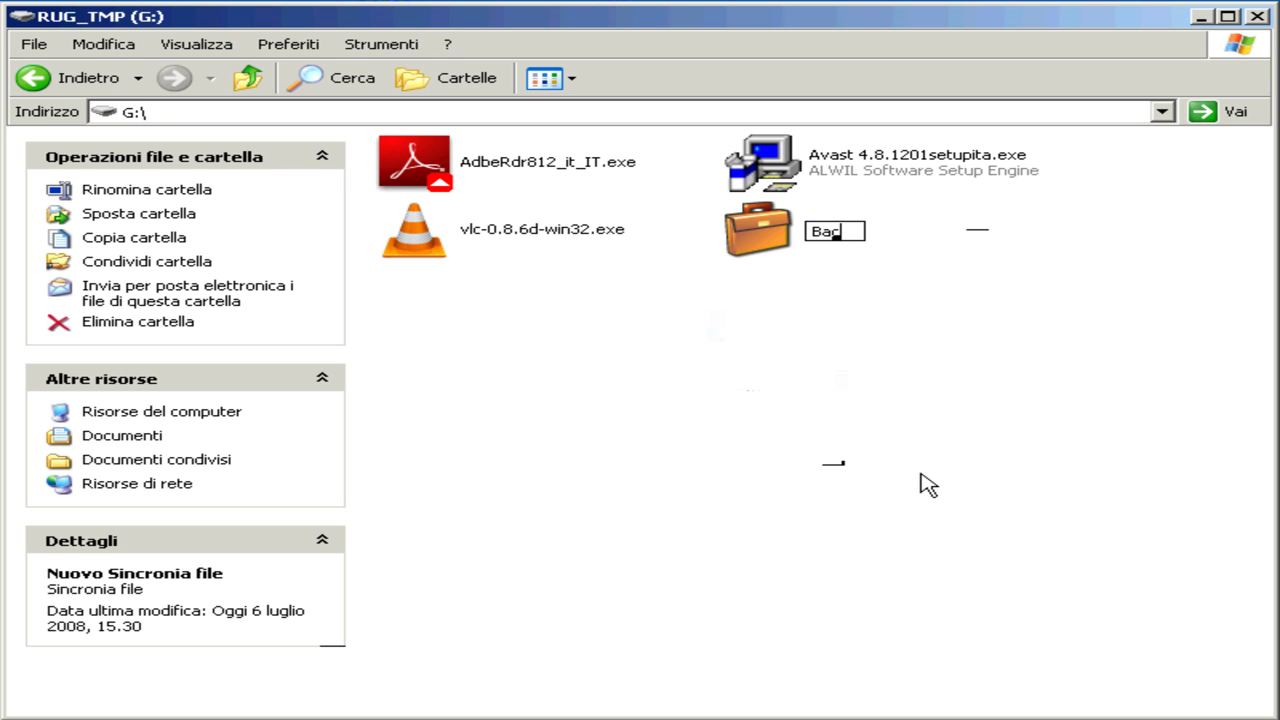
pyautogui.write('kup Archi')
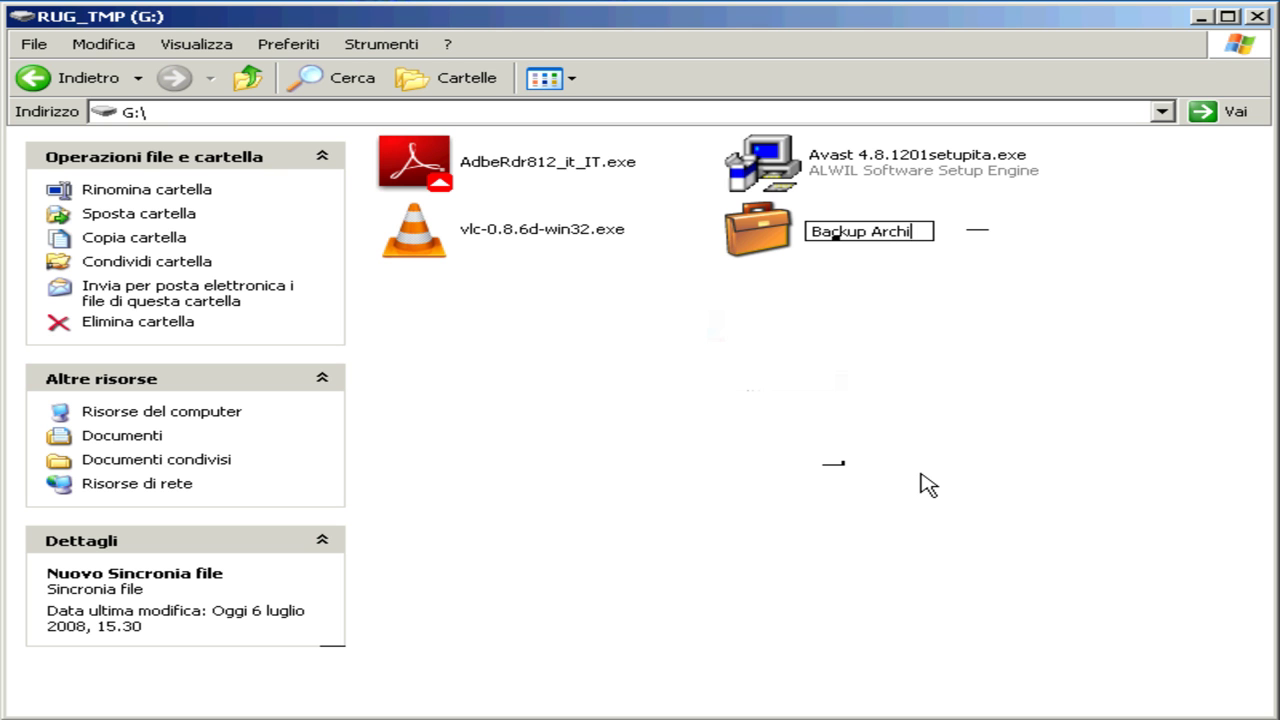
pyautogui.write('vio')
pyautogui.press('Return')
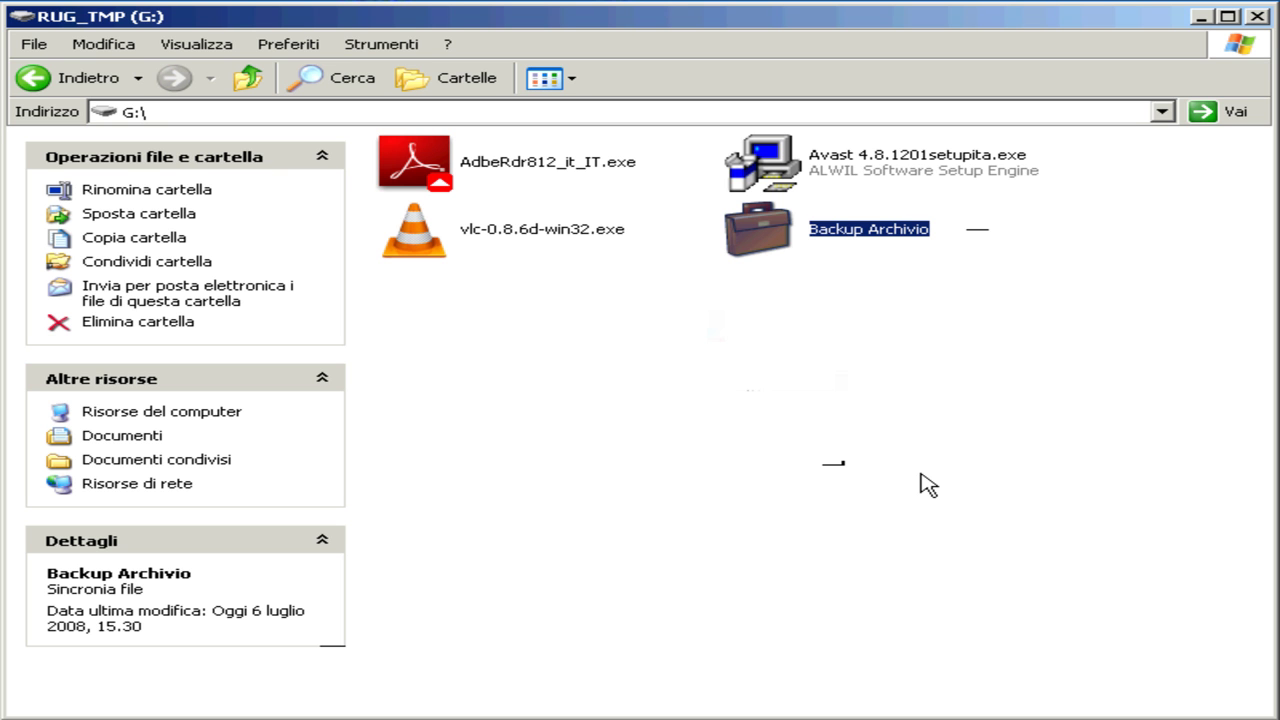
# - Open the Backup Archivio briefcase, bring its introductory Sincronia file dialog fully into view and finish it
pyautogui.doubleClick(779, 249)
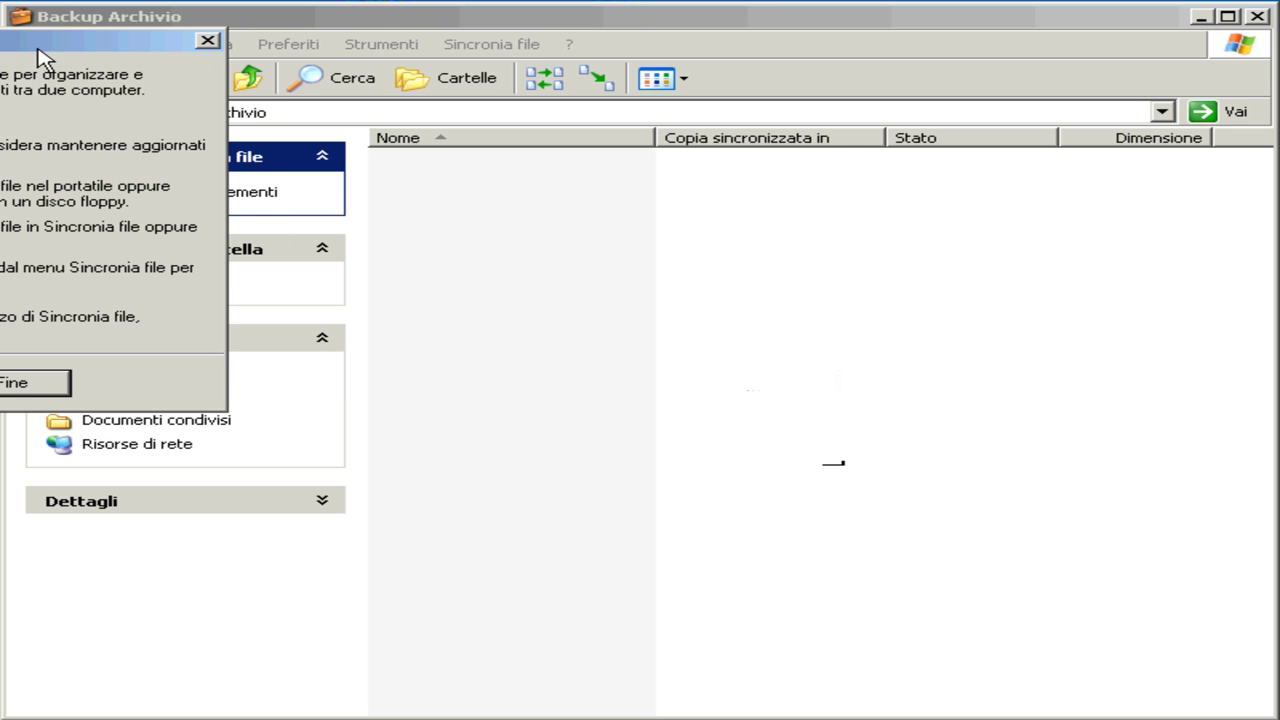
pyautogui.moveTo(38, 50); pyautogui.dragTo(862, 215)
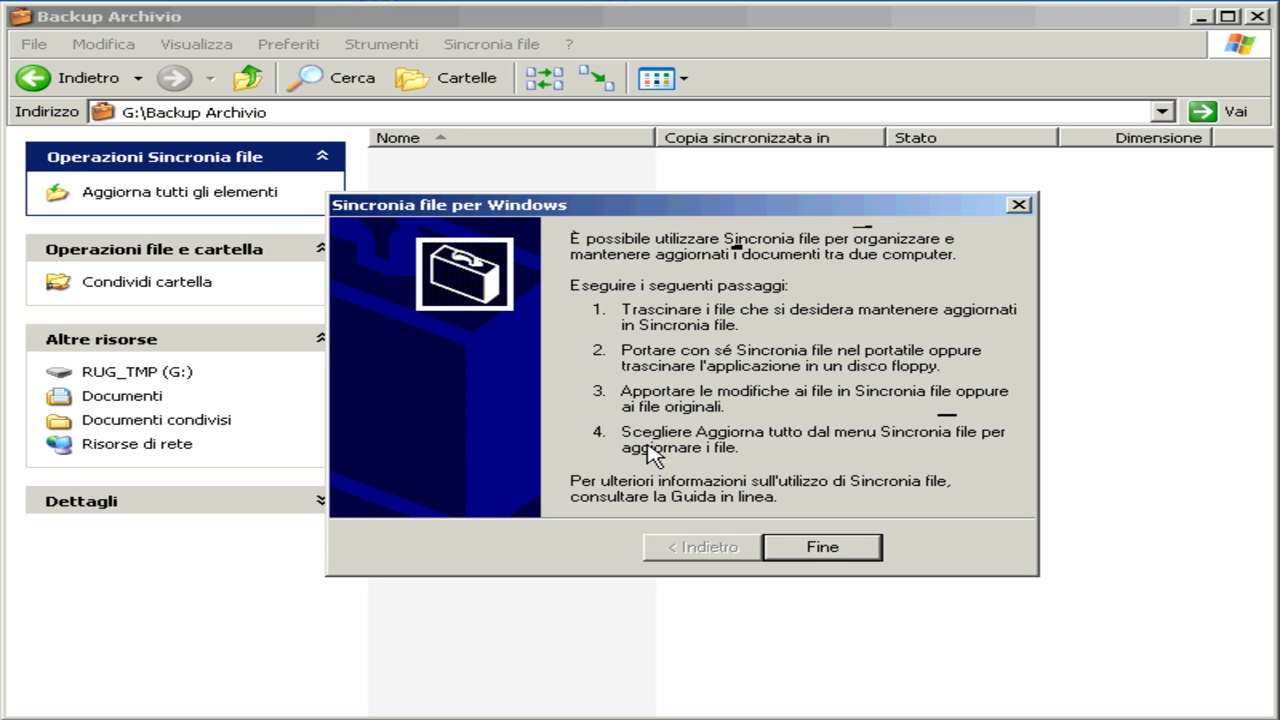
pyautogui.click(822, 548)
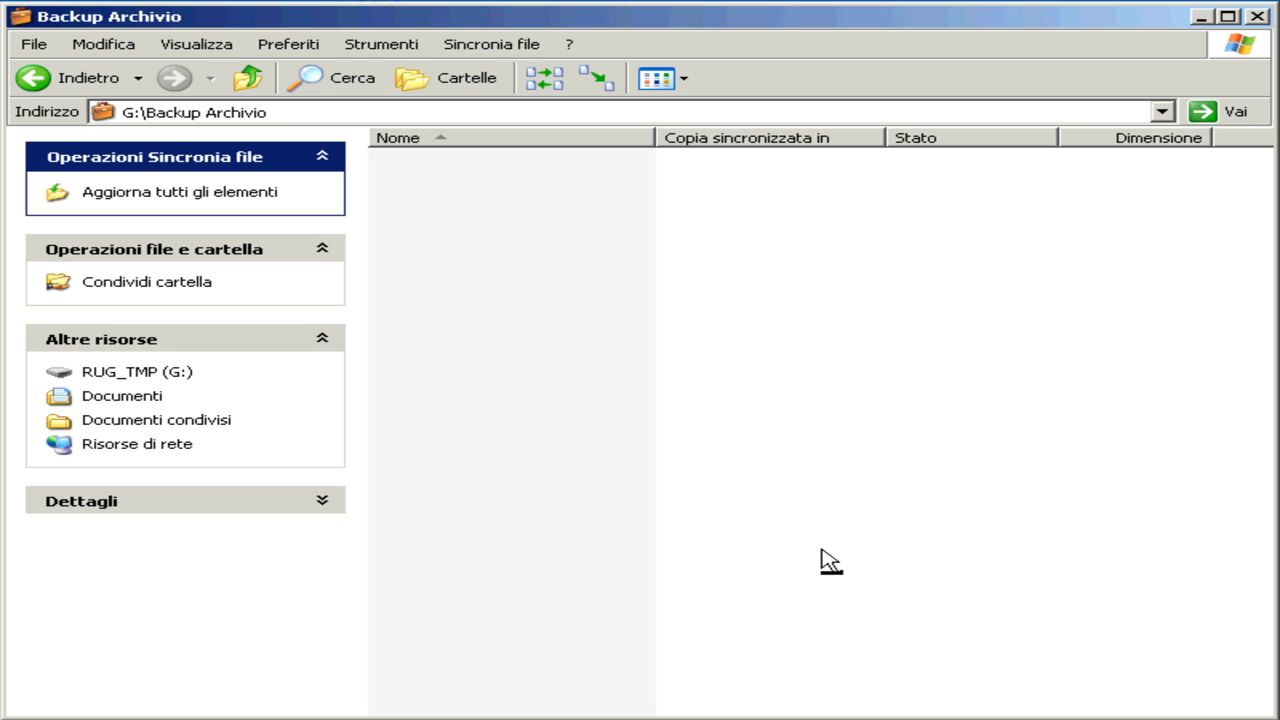
# - Reopen Backup Archivio from its parent drive and move its window down to uncover the Risorse del computer desktop icon
pyautogui.click(250, 78)
pyautogui.doubleClick(785, 250)
pyautogui.moveTo(1124, 22); pyautogui.dragTo(840, 383)
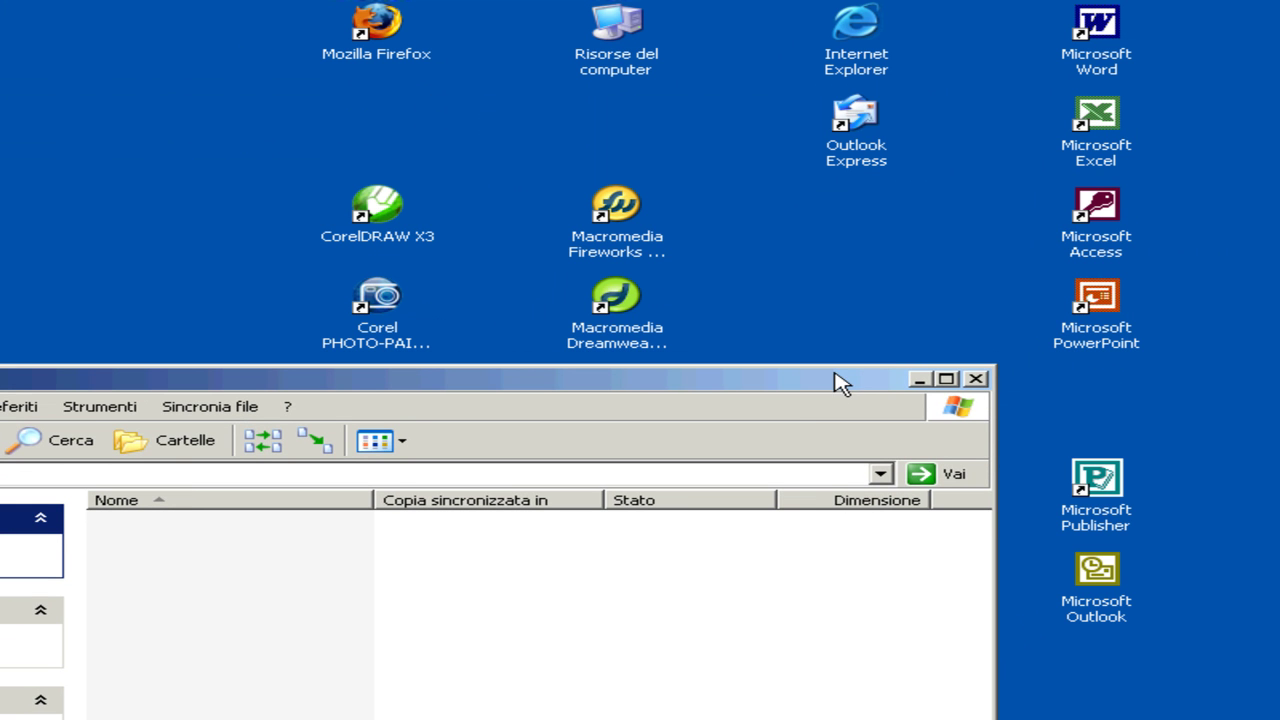
# - Open local disk C: in a second window from Risorse del computer and copy the Archivio folder
pyautogui.doubleClick(638, 26)
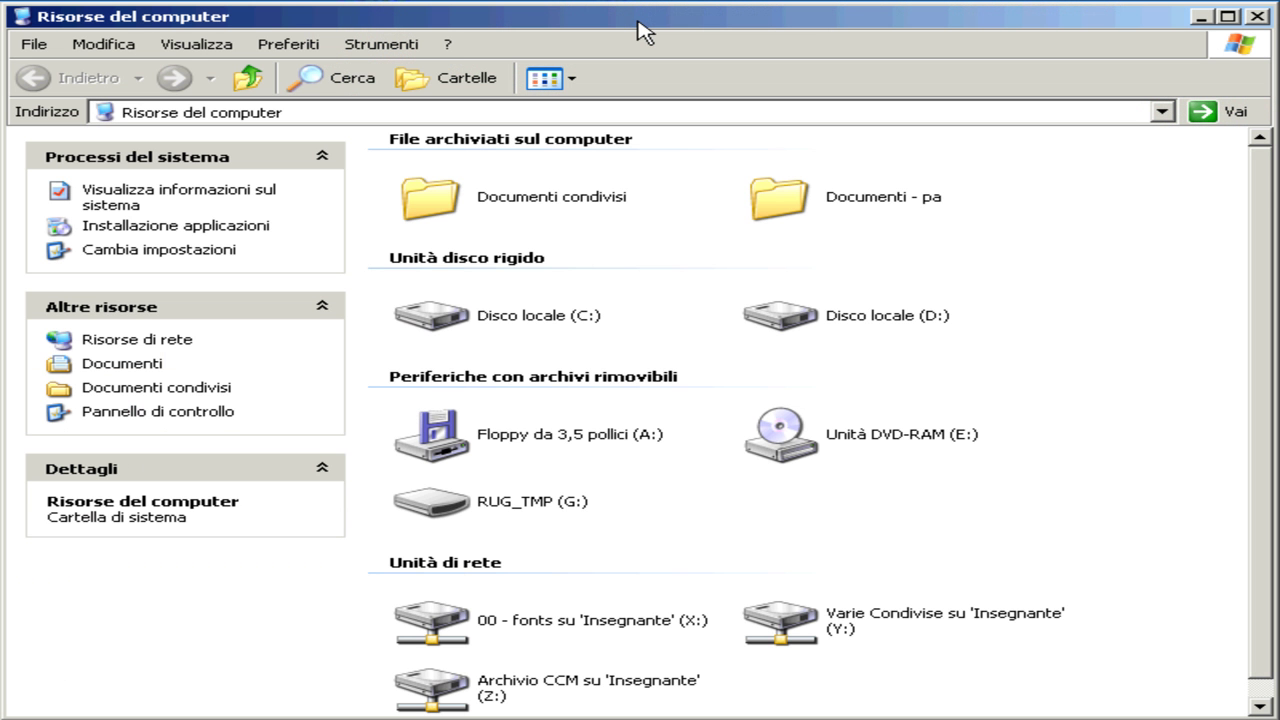
pyautogui.doubleClick(422, 326)
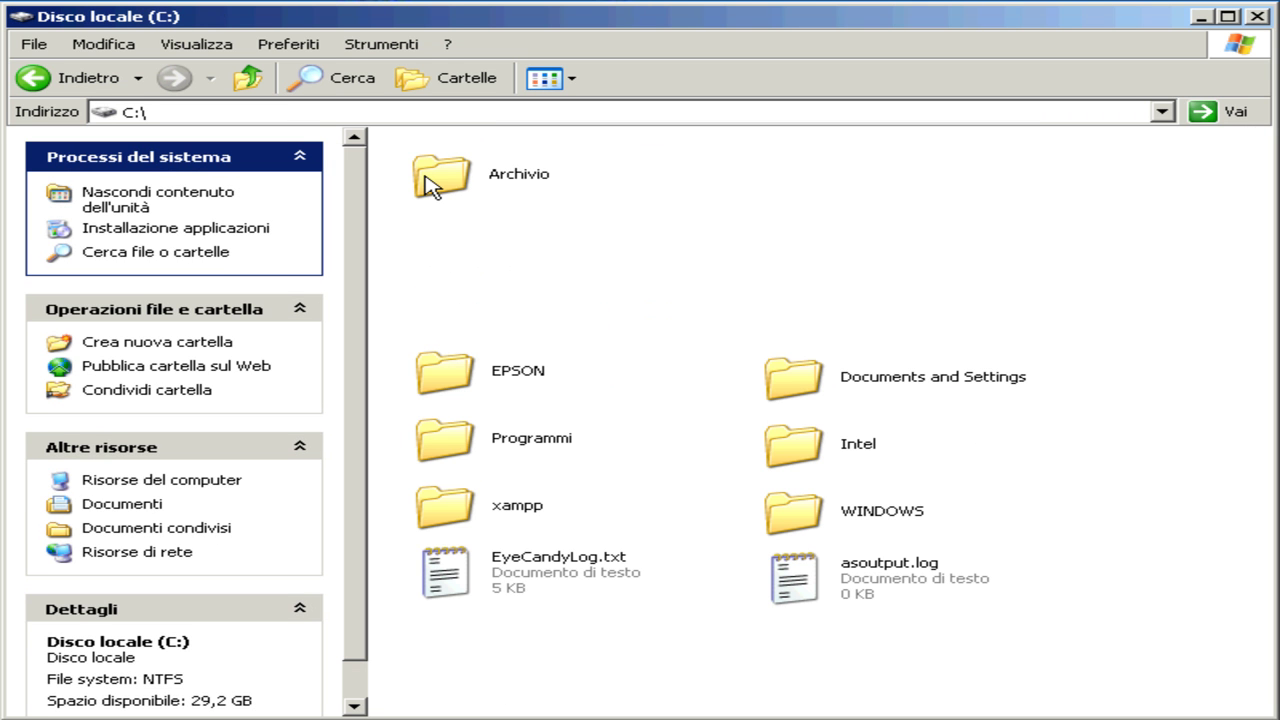
pyautogui.moveTo(428, 186)
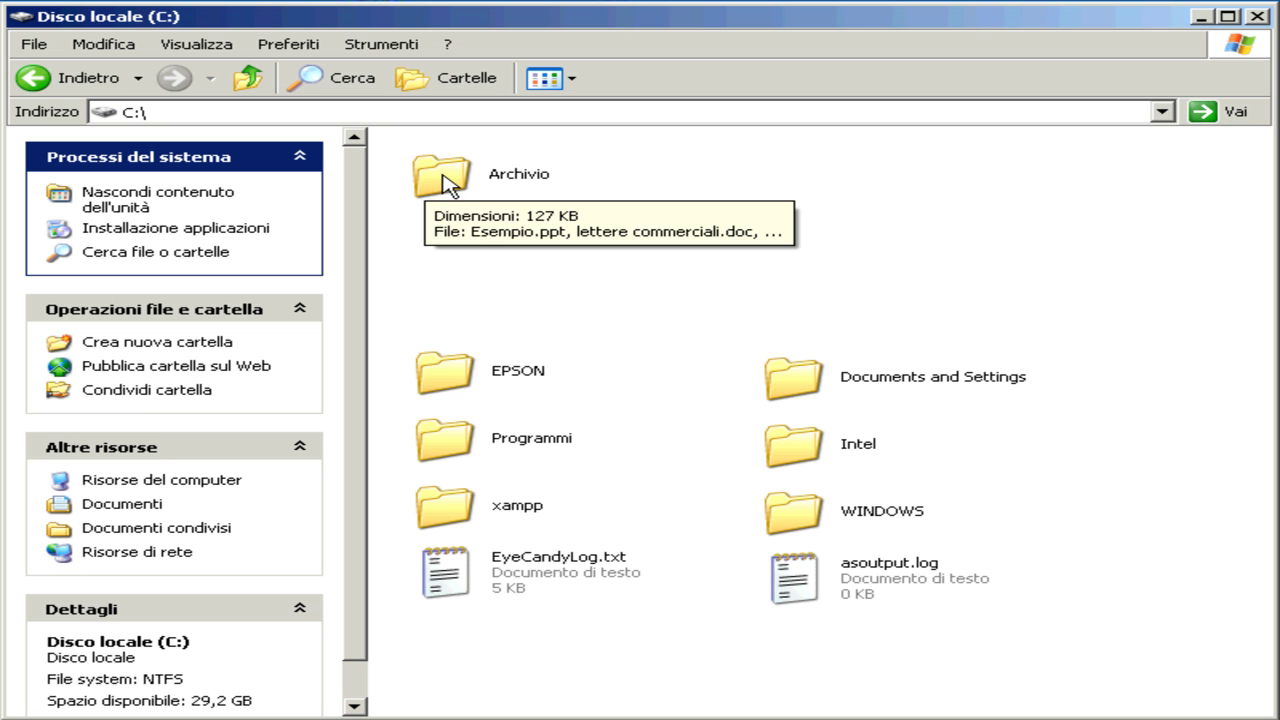
pyautogui.rightClick(443, 183)
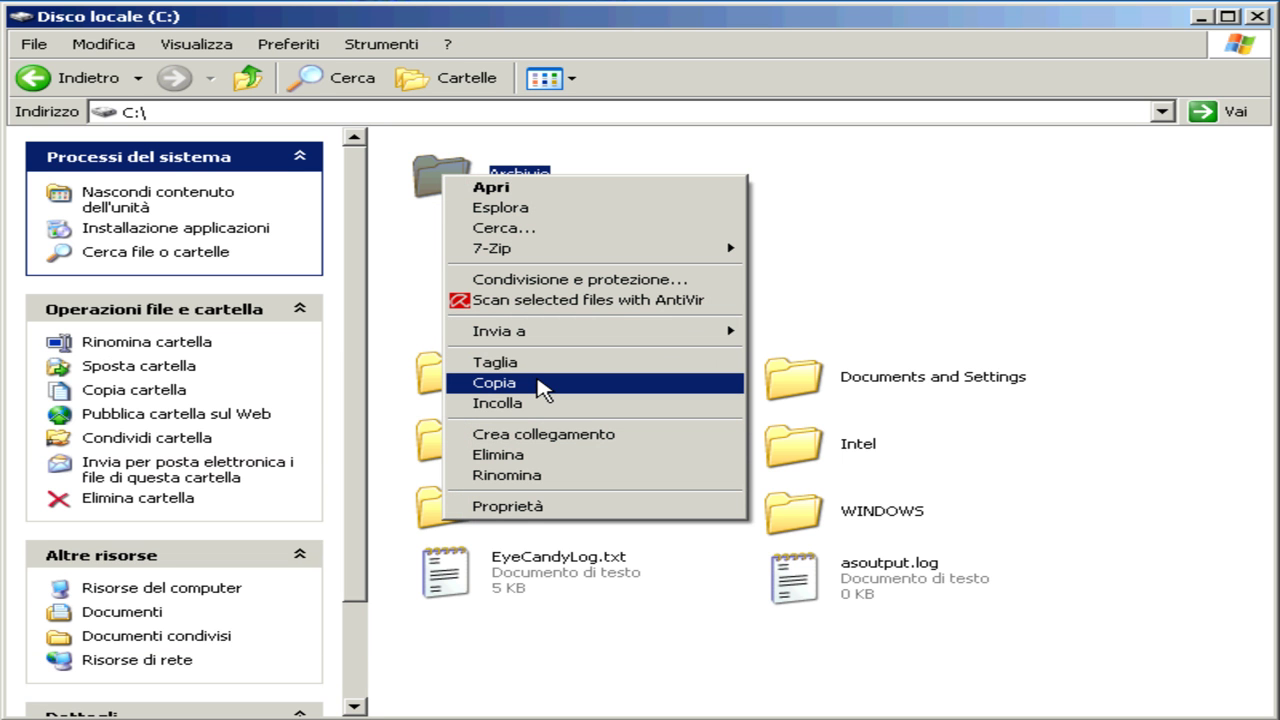
pyautogui.click(538, 383)
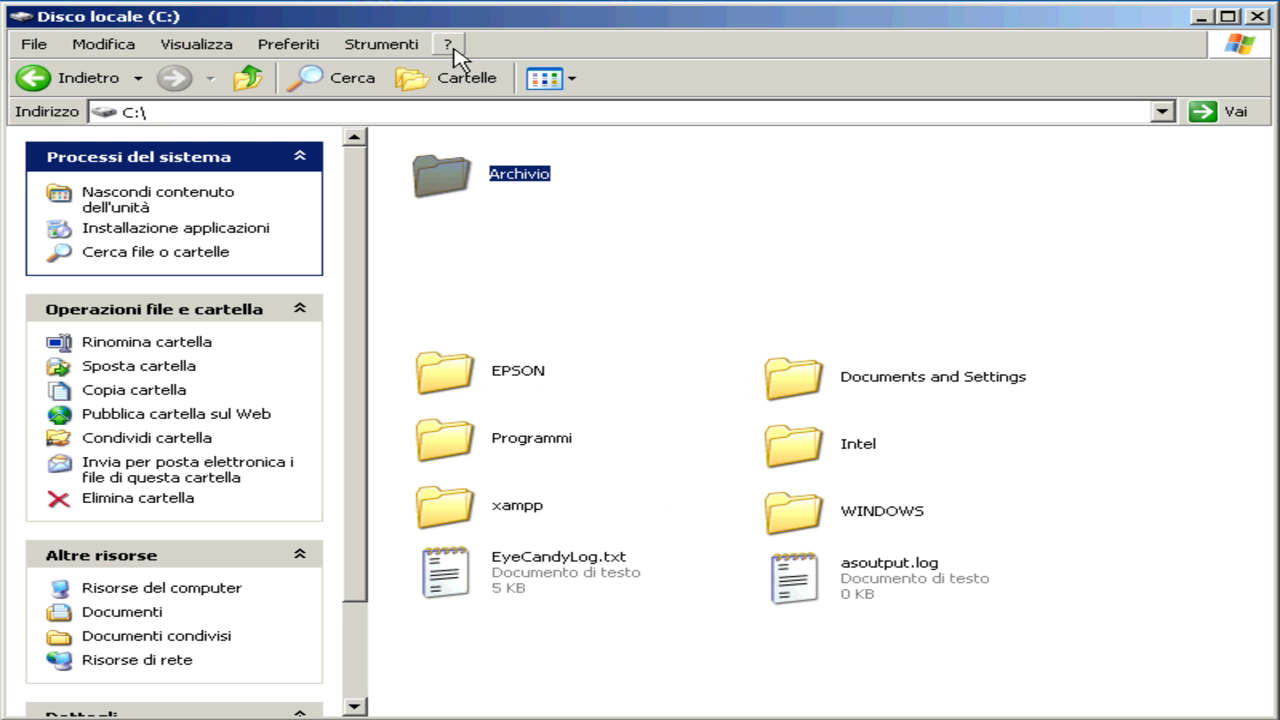
# - Resize and arrange the Disco locale (C:) and Backup Archivio windows side by side, each filling half of the screen
pyautogui.moveTo(5, 150); pyautogui.dragTo(641, 162)
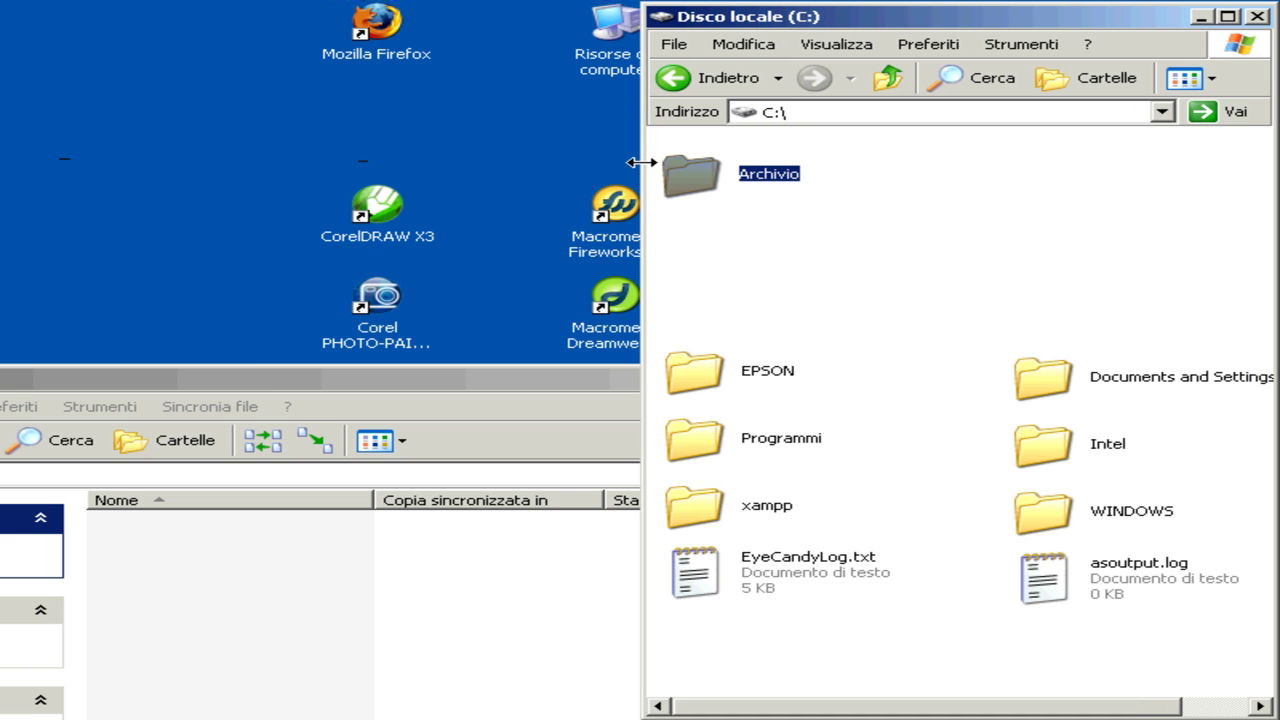
pyautogui.moveTo(256, 388); pyautogui.dragTo(533, 27)
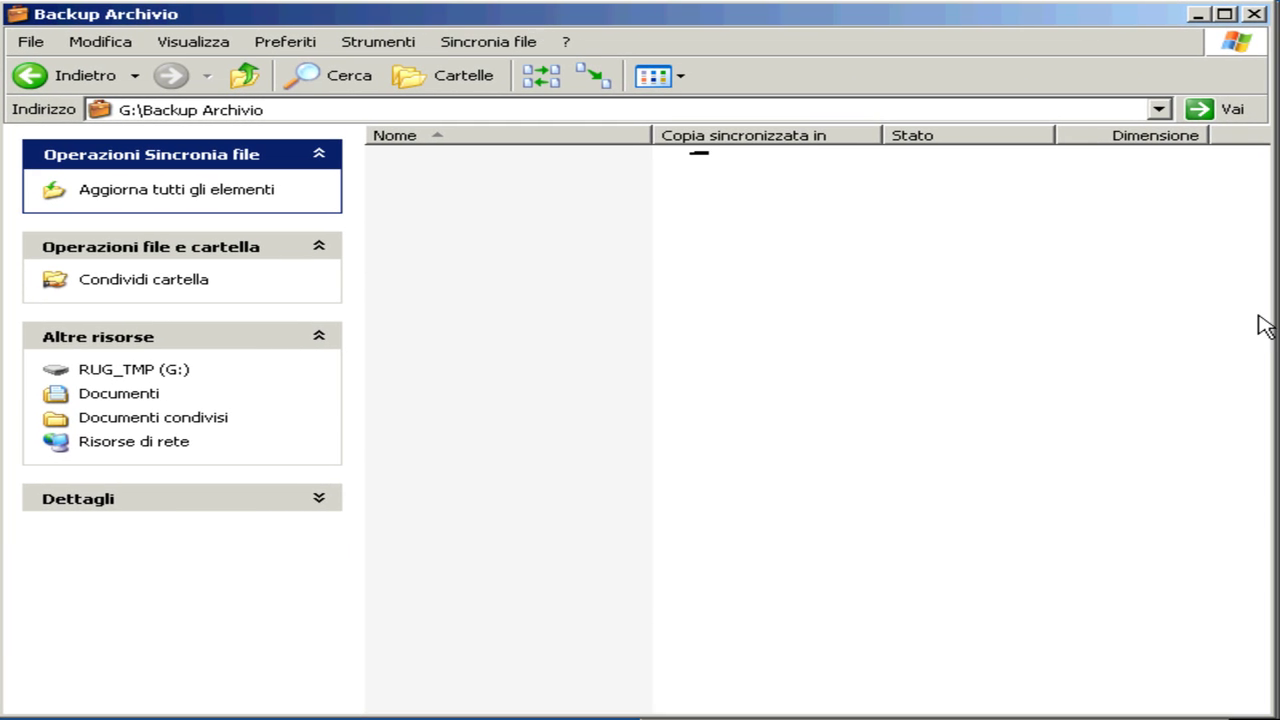
pyautogui.moveTo(1268, 314); pyautogui.dragTo(640, 314)
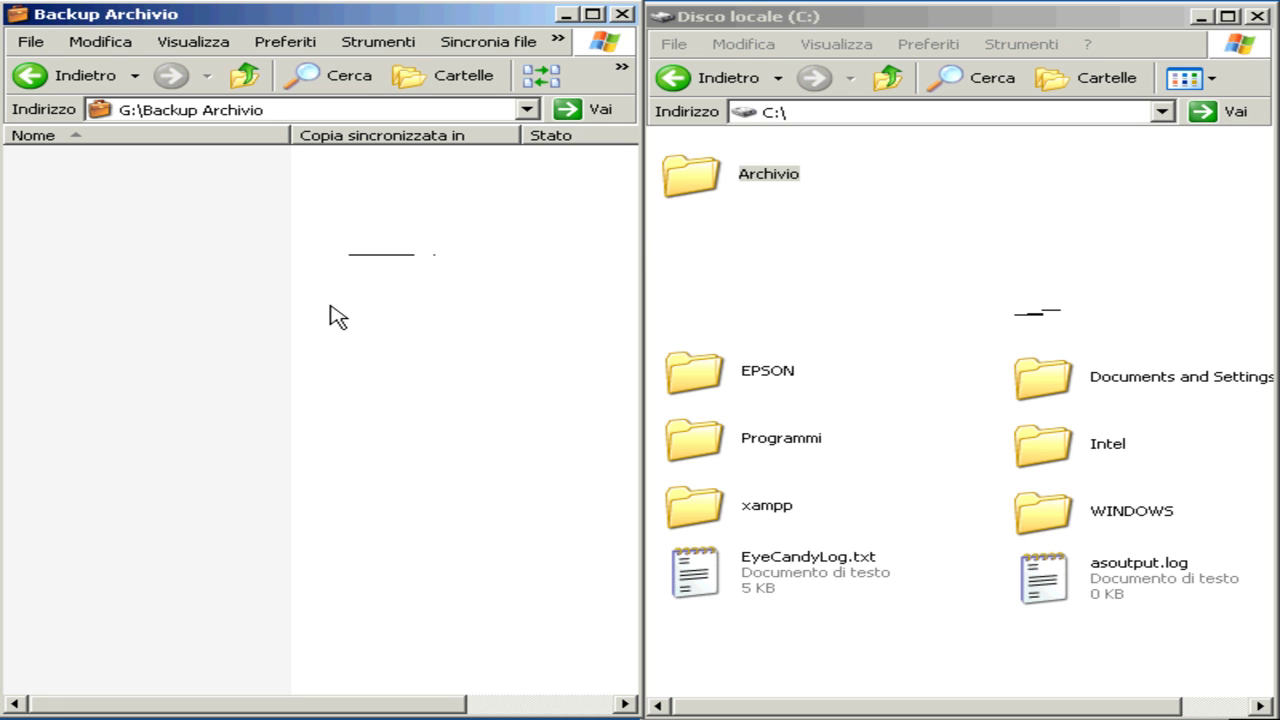
# - Dismiss the Archivio folder's command options and return the Backup Archivio window to the contents of RUG_TMP (G:)
pyautogui.rightClick(697, 186)
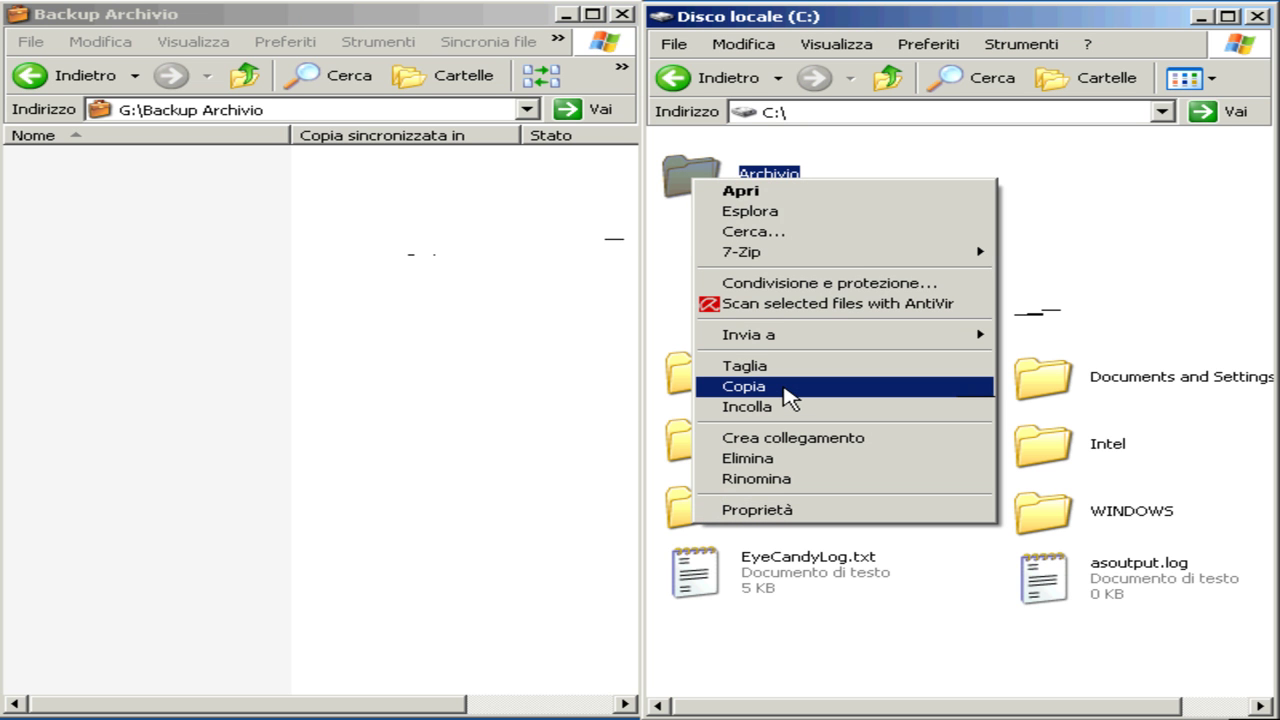
pyautogui.click(152, 272)
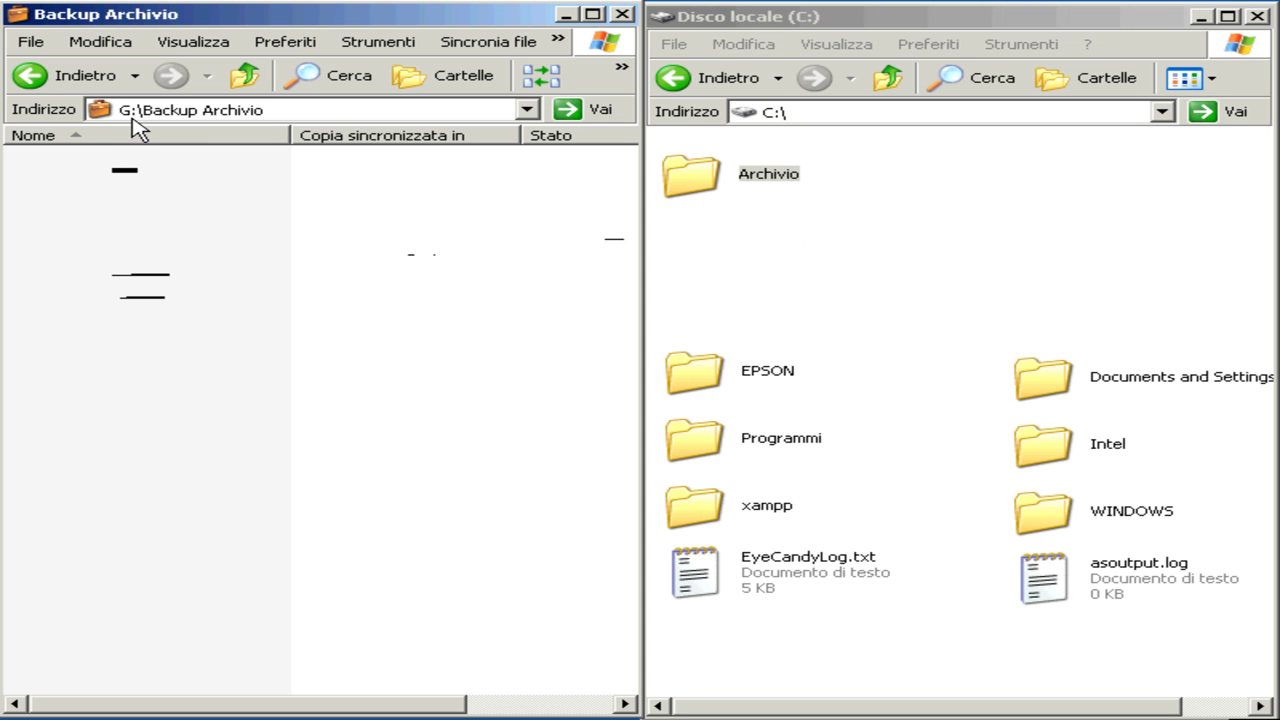
pyautogui.click(70, 88)
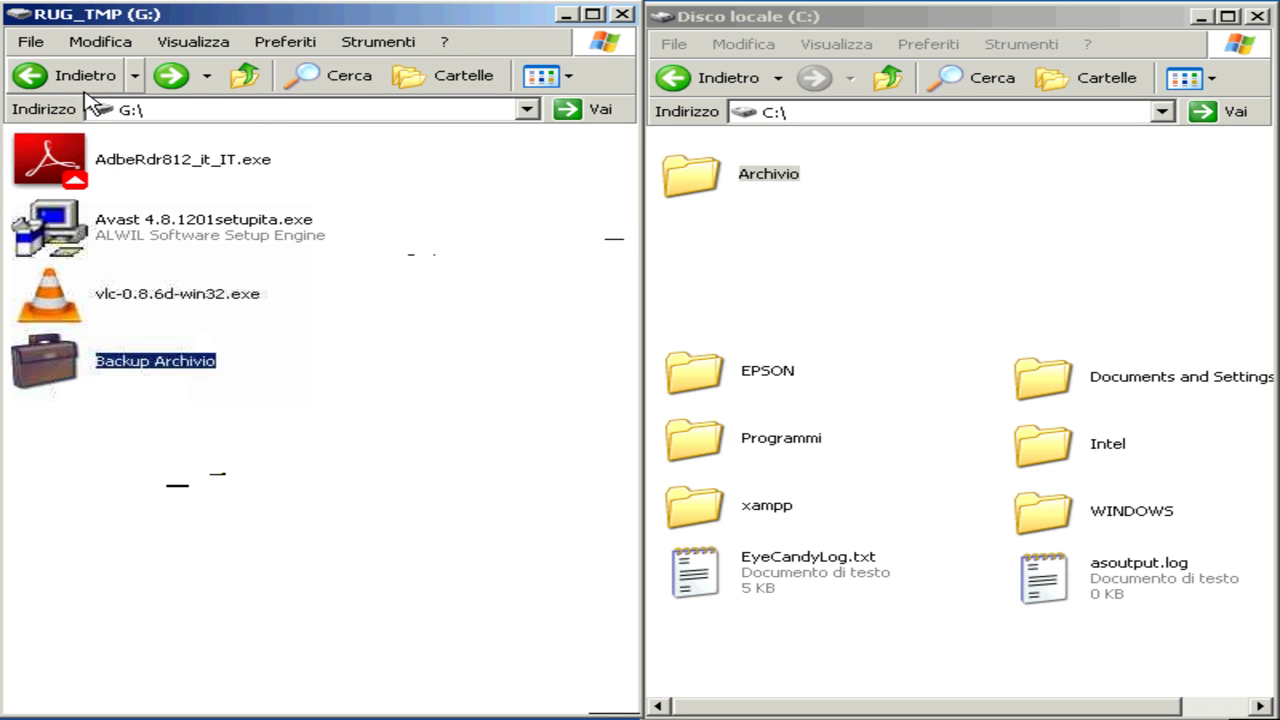
# - Go up from Backup Archivio to Risorse del computer and reopen Backup Archivio through RUG_TMP (G:)
pyautogui.doubleClick(150, 360)
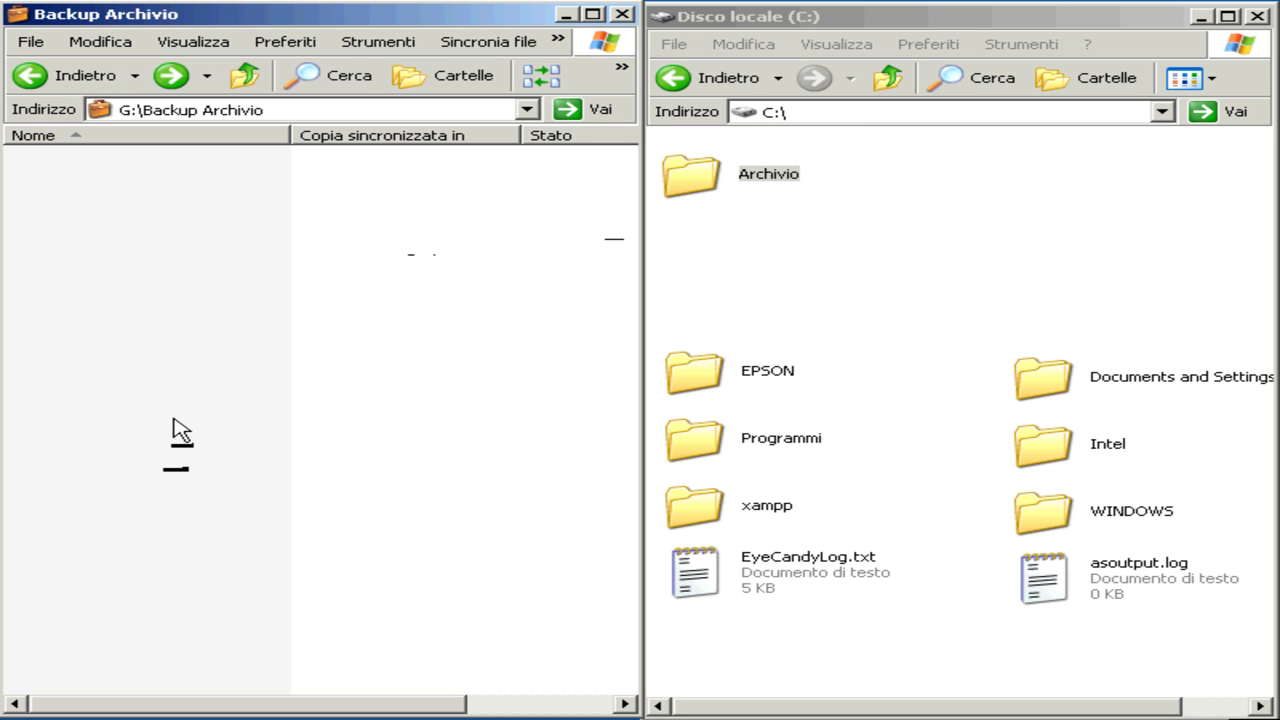
pyautogui.click(245, 76)
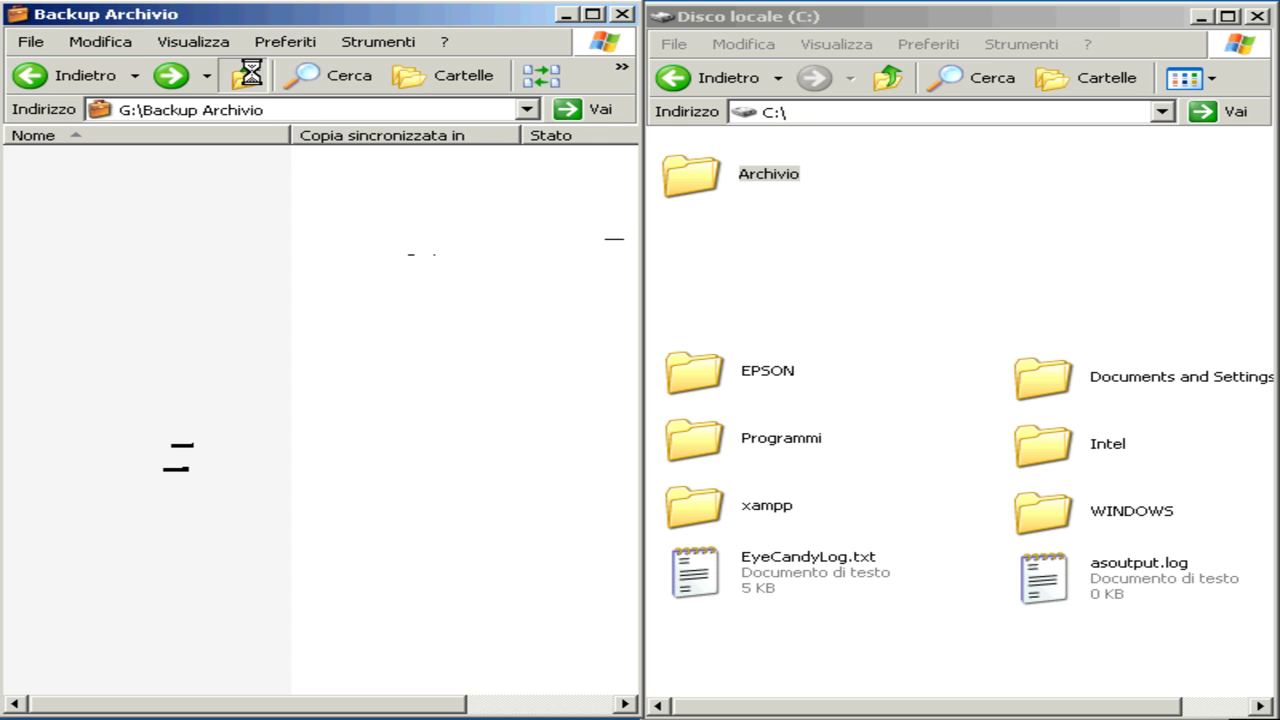
pyautogui.click(248, 76)
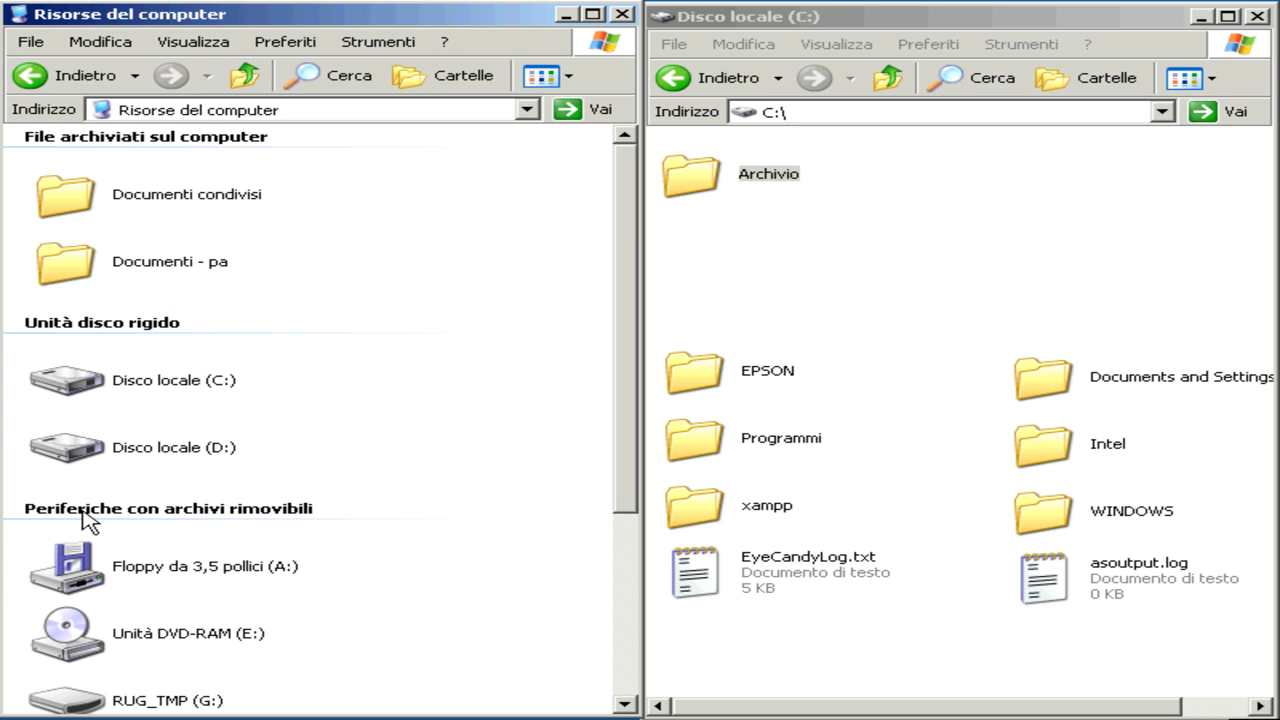
pyautogui.scroll(-3, 623, 520)
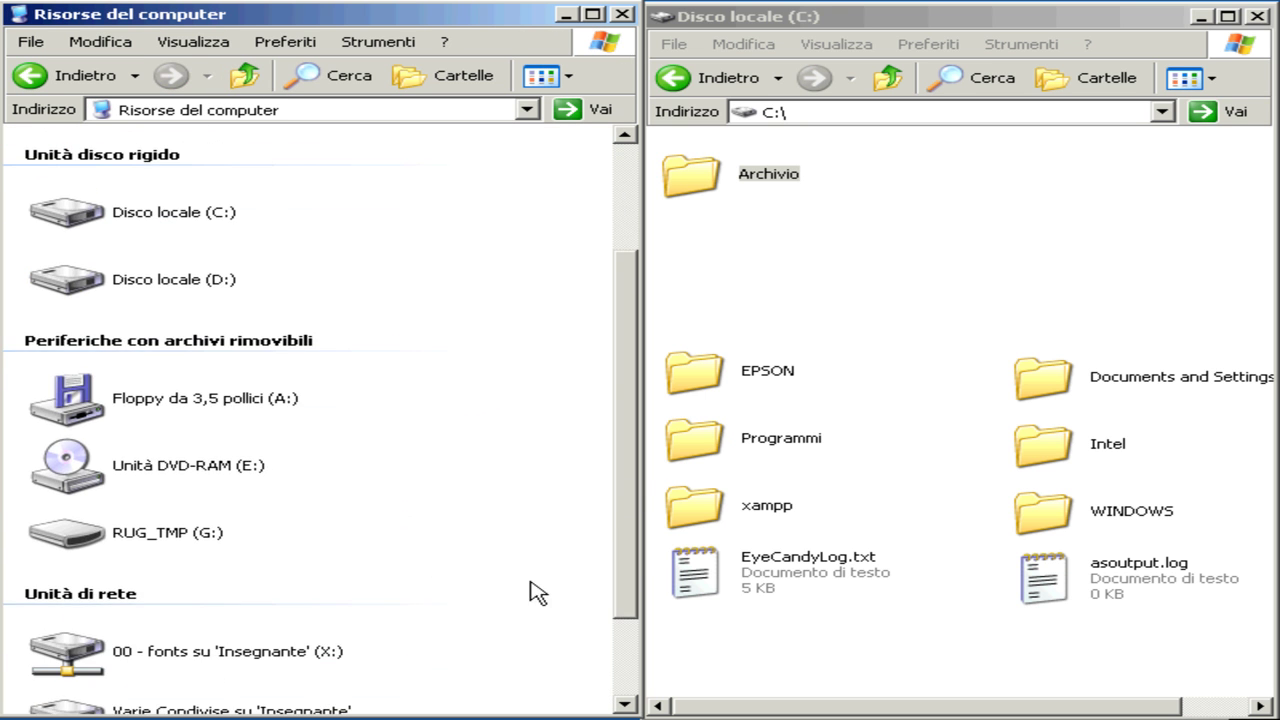
pyautogui.doubleClick(100, 540)
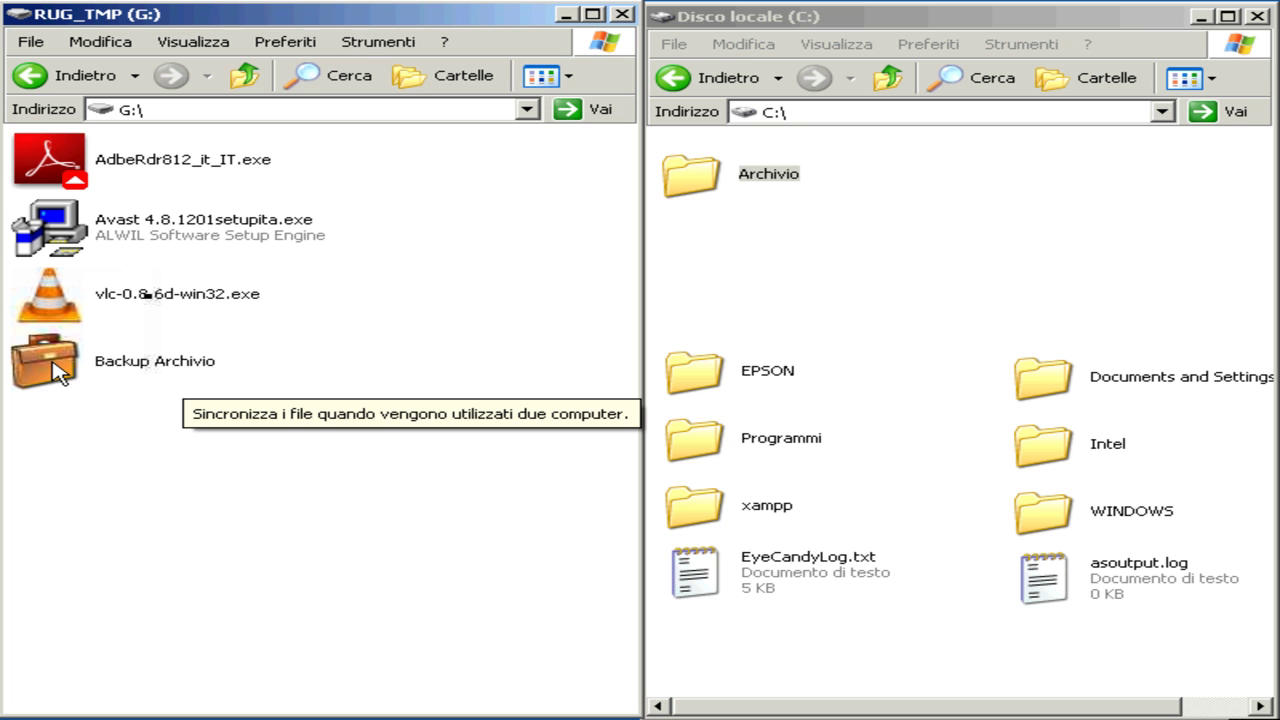
pyautogui.doubleClick(53, 363)
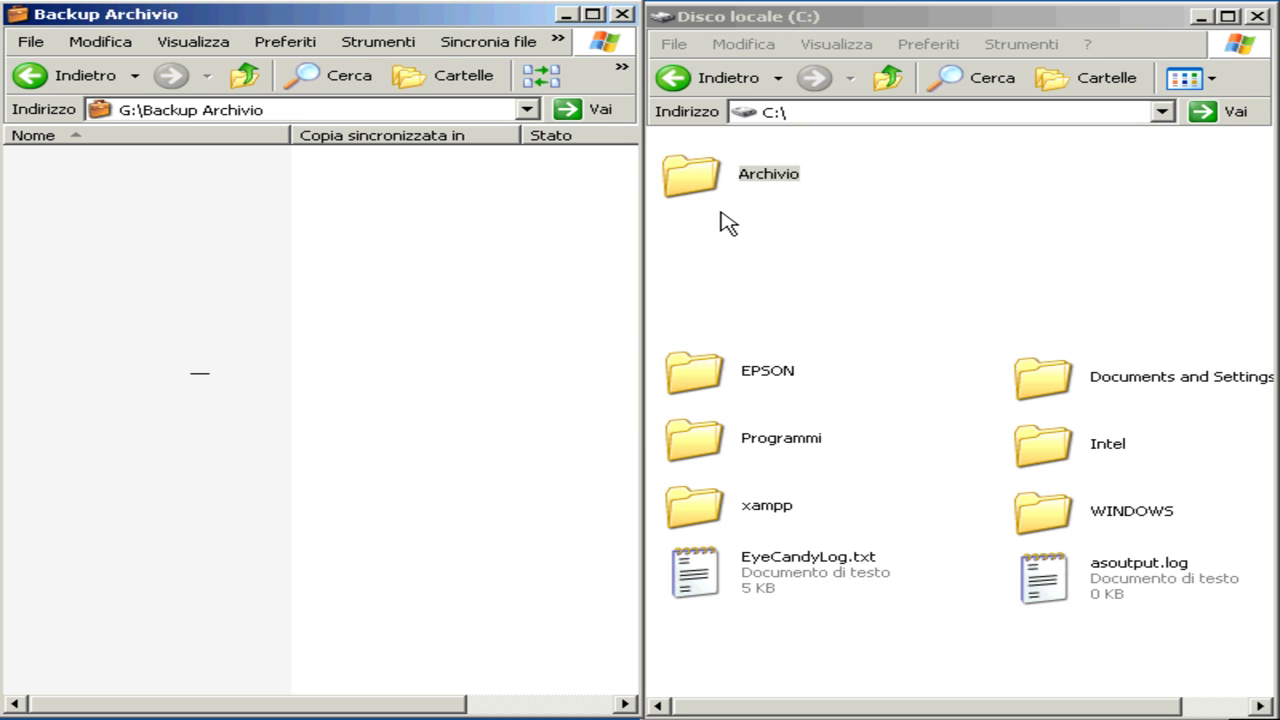
# - Copy the Archivio folder from local disk C: and paste it into Backup Archivio
pyautogui.rightClick(705, 180)
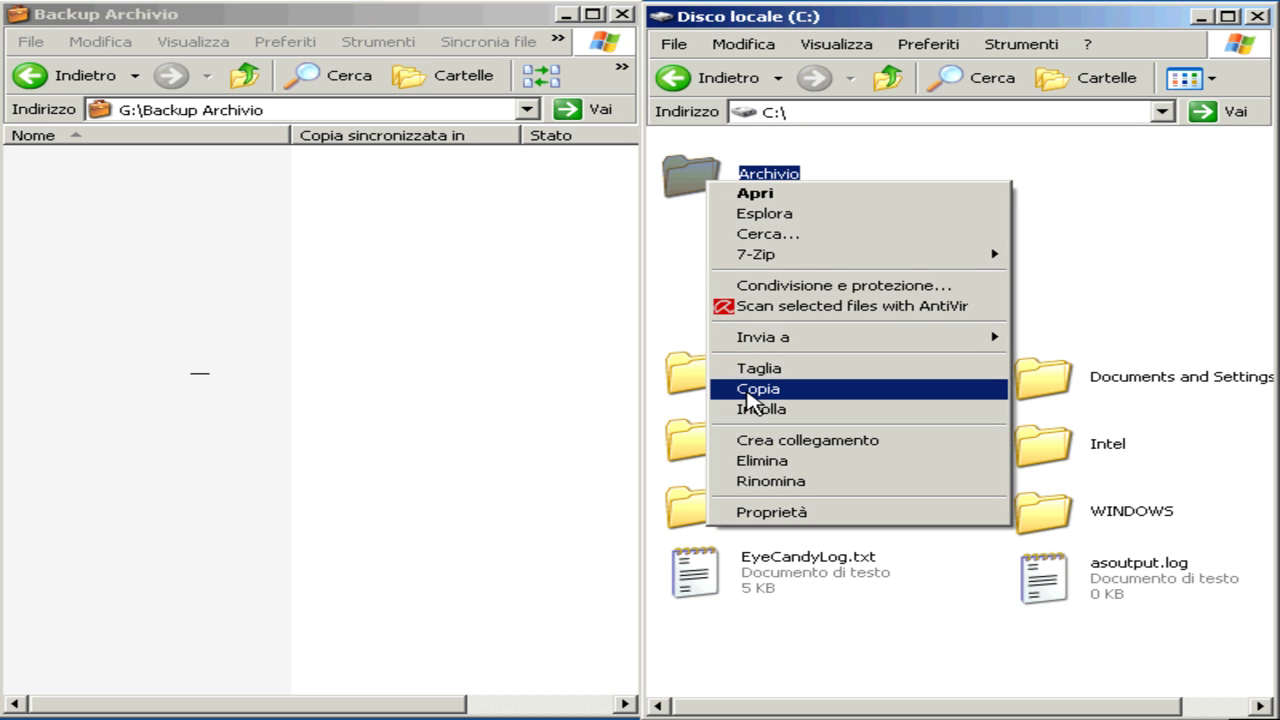
pyautogui.click(130, 252)
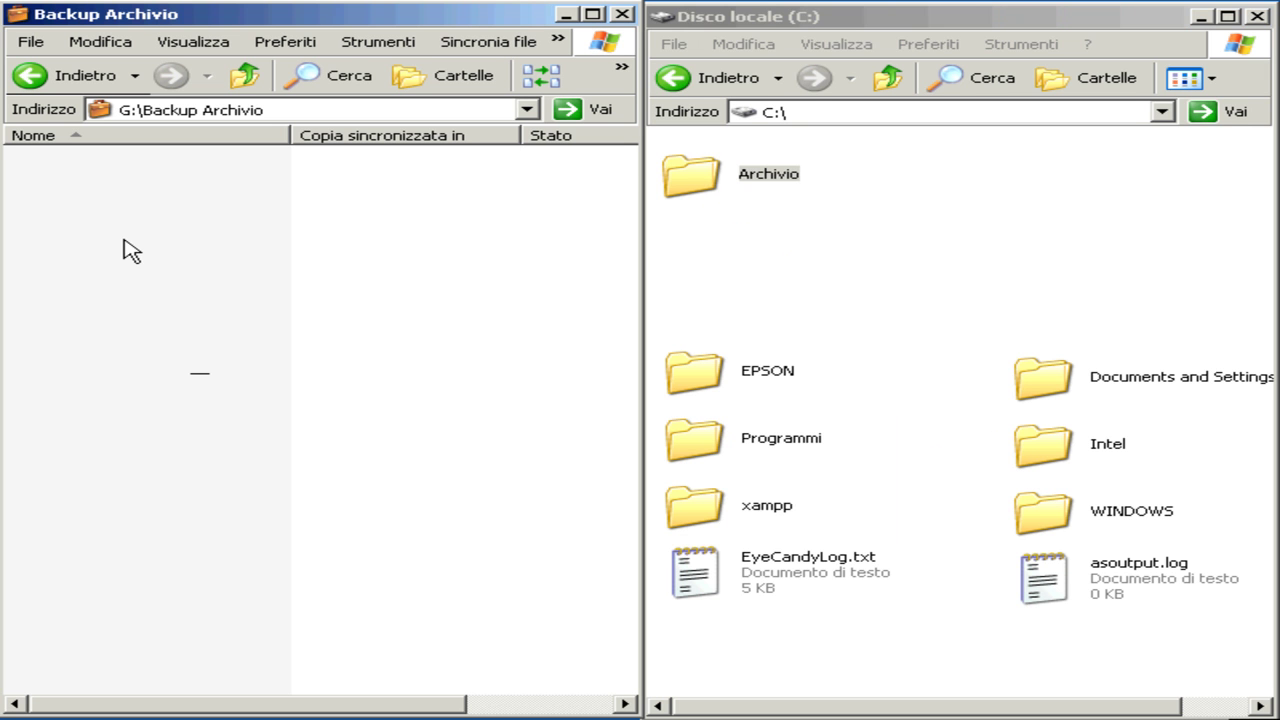
pyautogui.rightClick(124, 241)
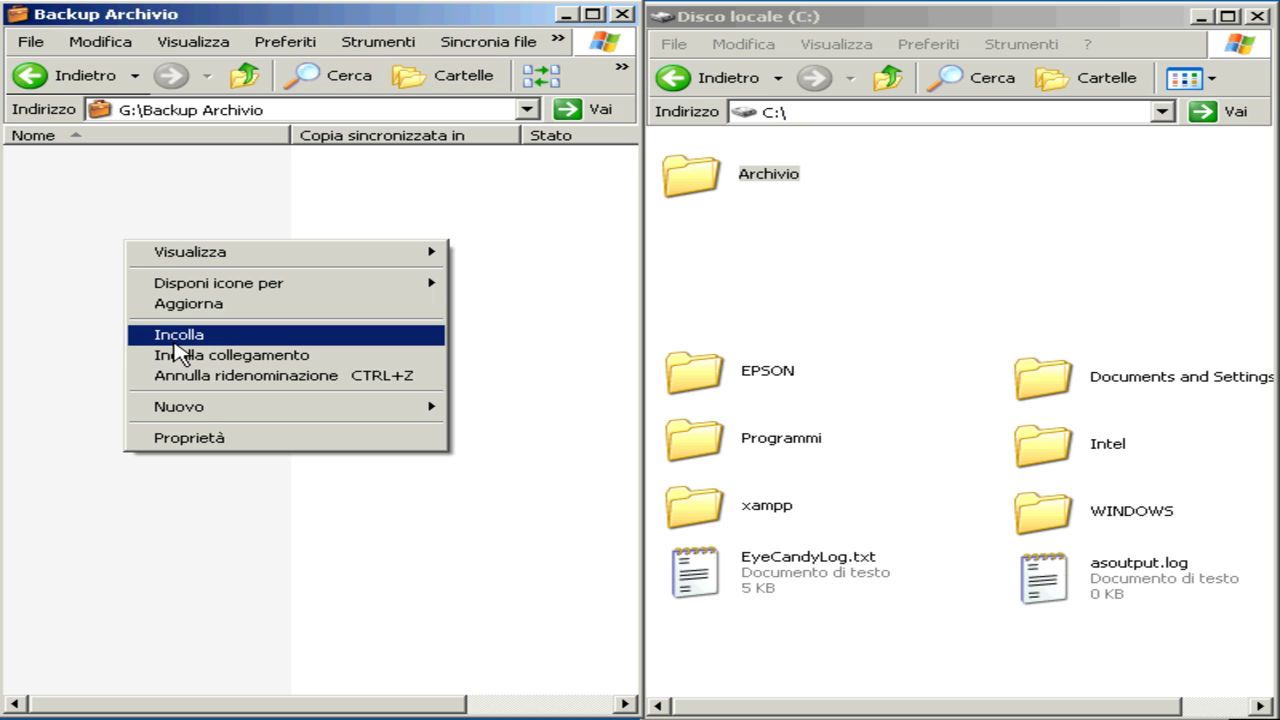
pyautogui.click(176, 338)
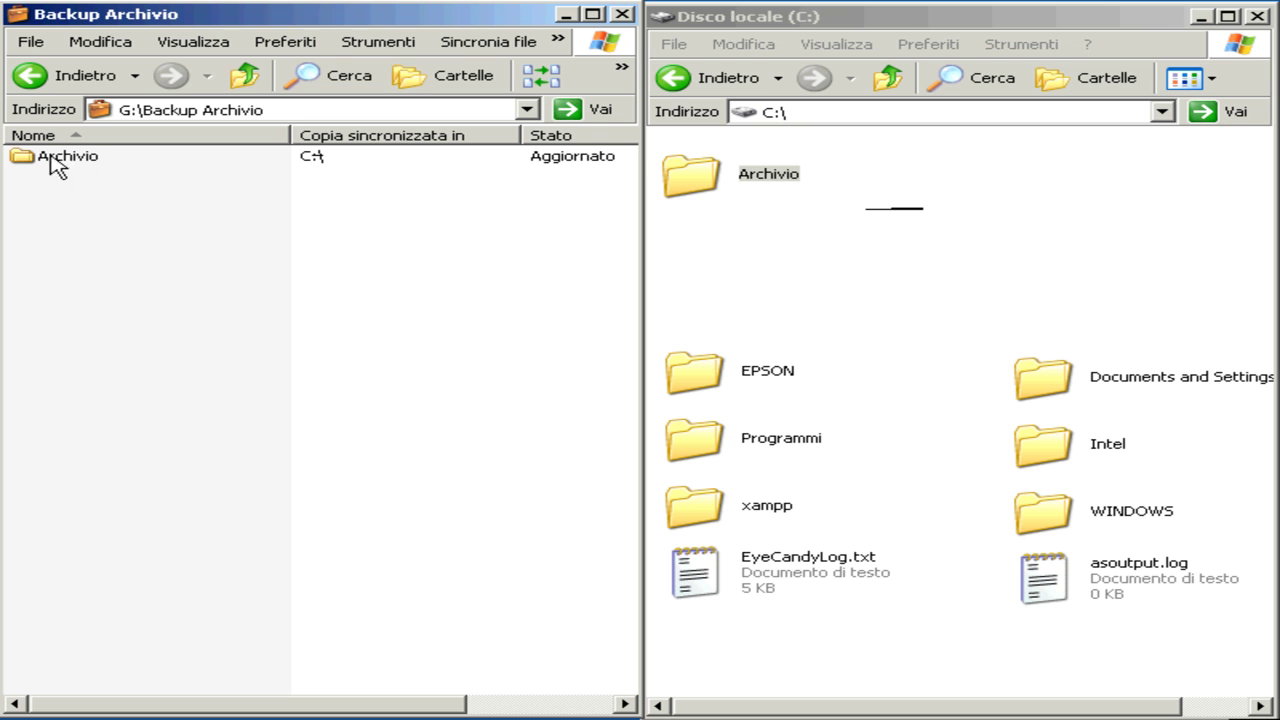
pyautogui.moveTo(78, 166)
# - Open the original Archivio folder on drive C: and open lettere commerciali.doc from it in Microsoft Word
pyautogui.doubleClick(697, 192)
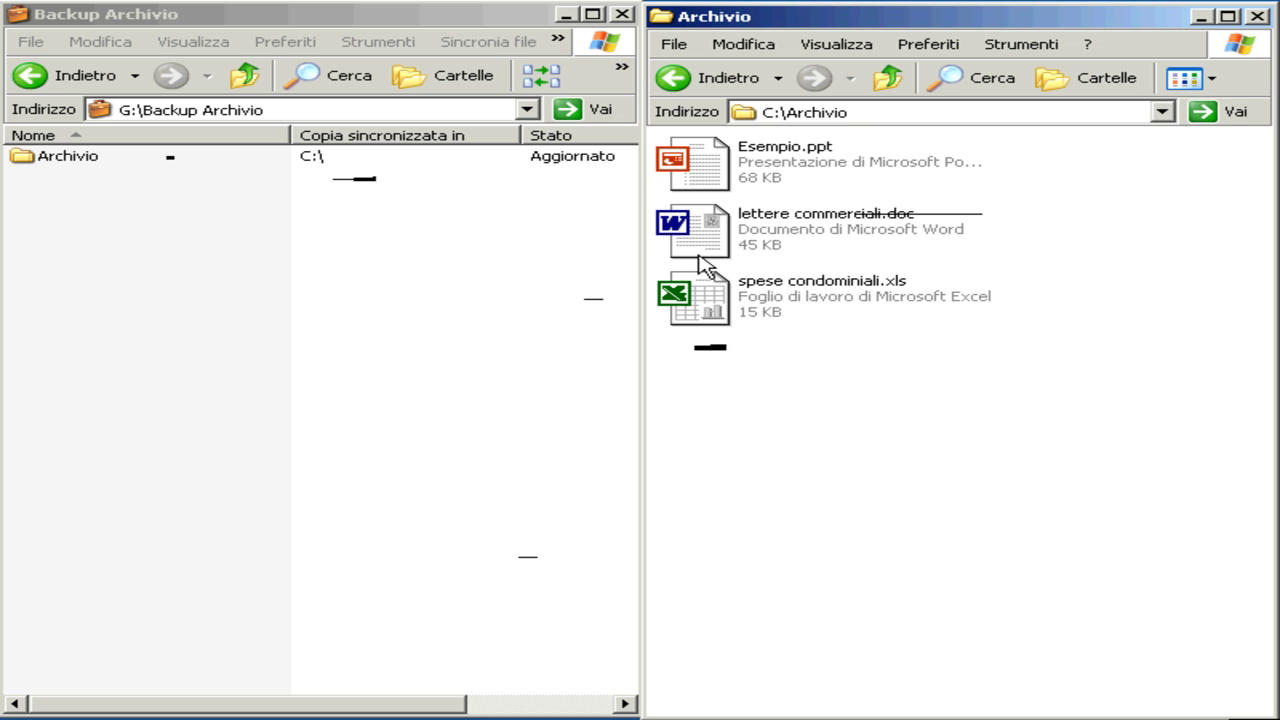
pyautogui.moveTo(712, 248)
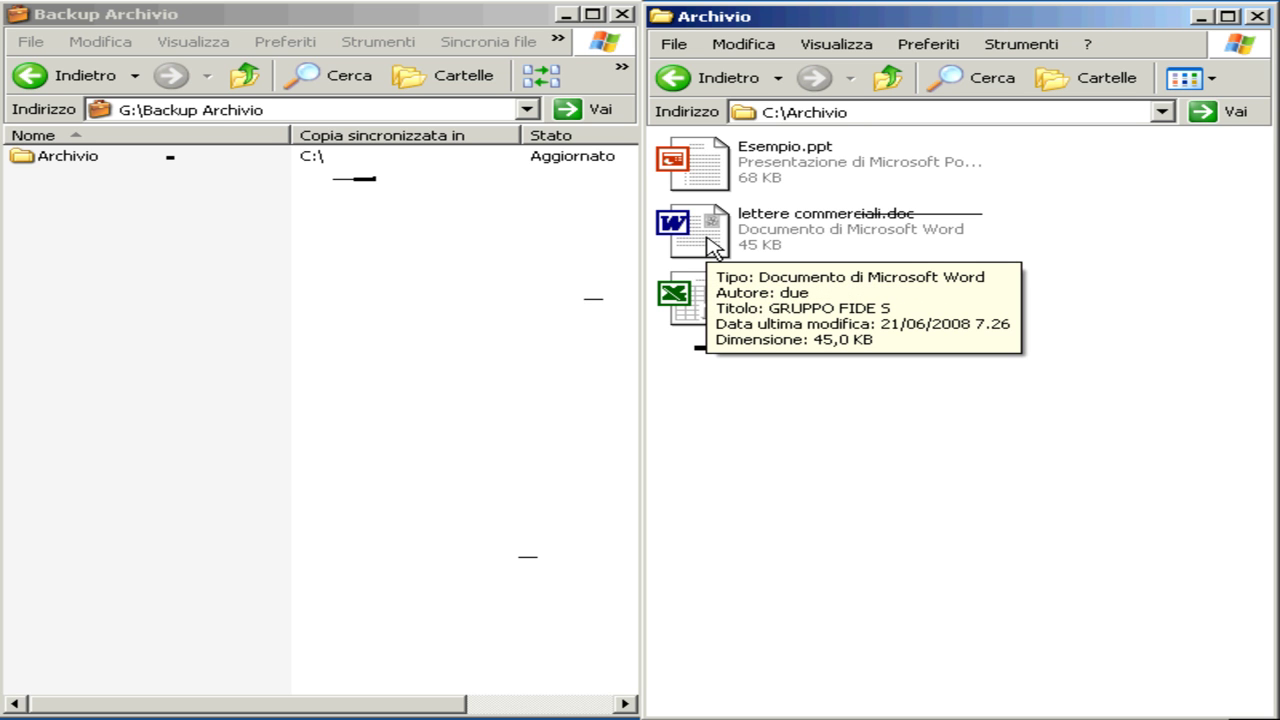
pyautogui.click(712, 248)
pyautogui.doubleClick(712, 248)
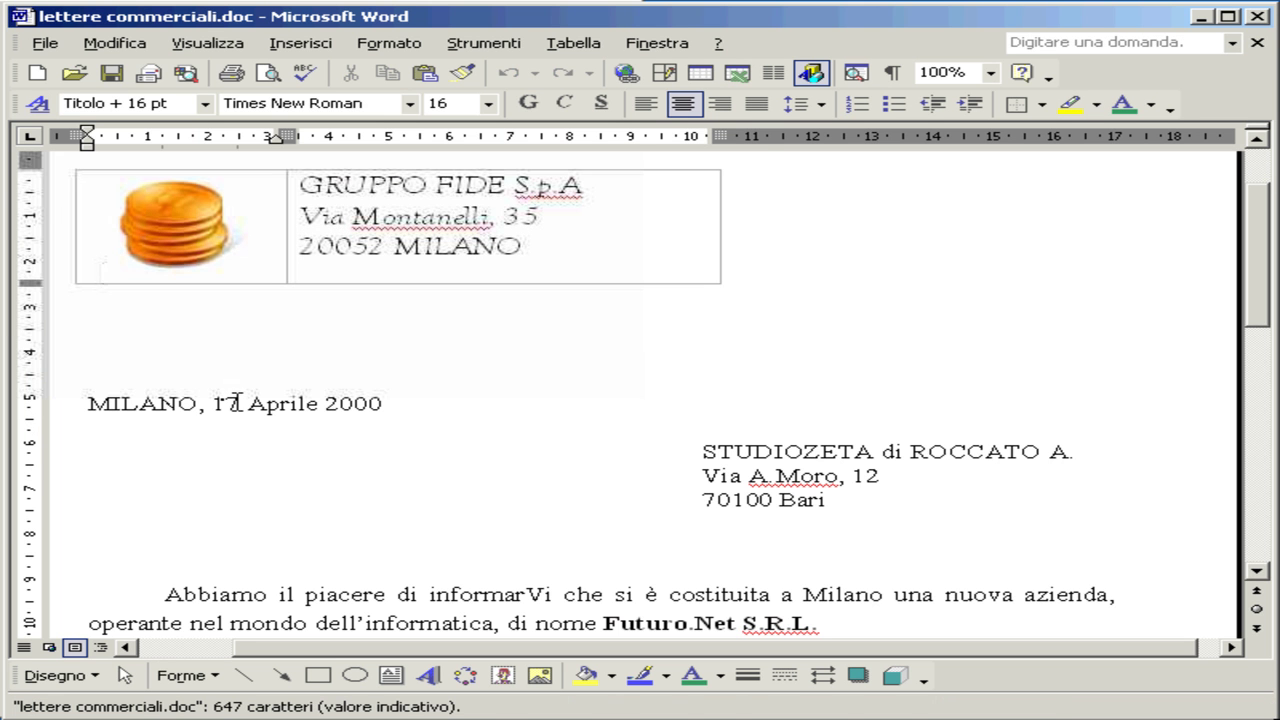
# - Change the day in the letter's date line to 20, save the document and close Word
pyautogui.click(237, 402)
pyautogui.press('BackSpace')
pyautogui.press('BackSpace')
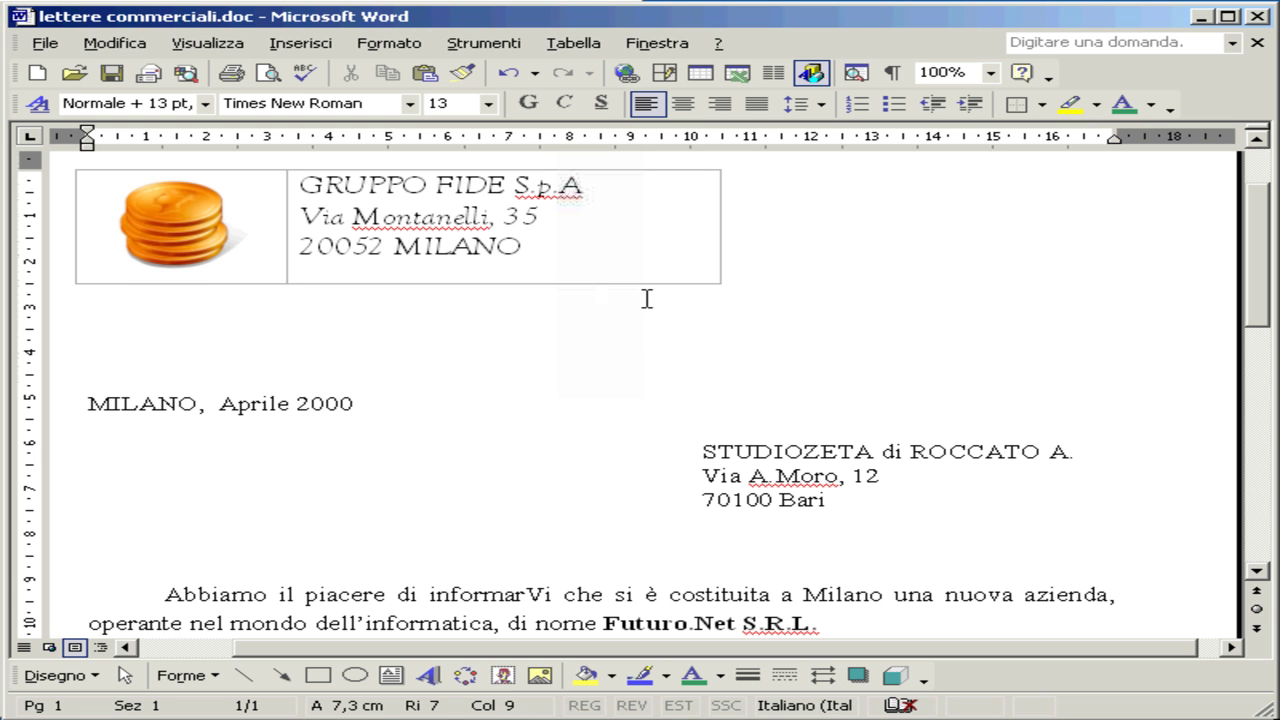
pyautogui.write('20')
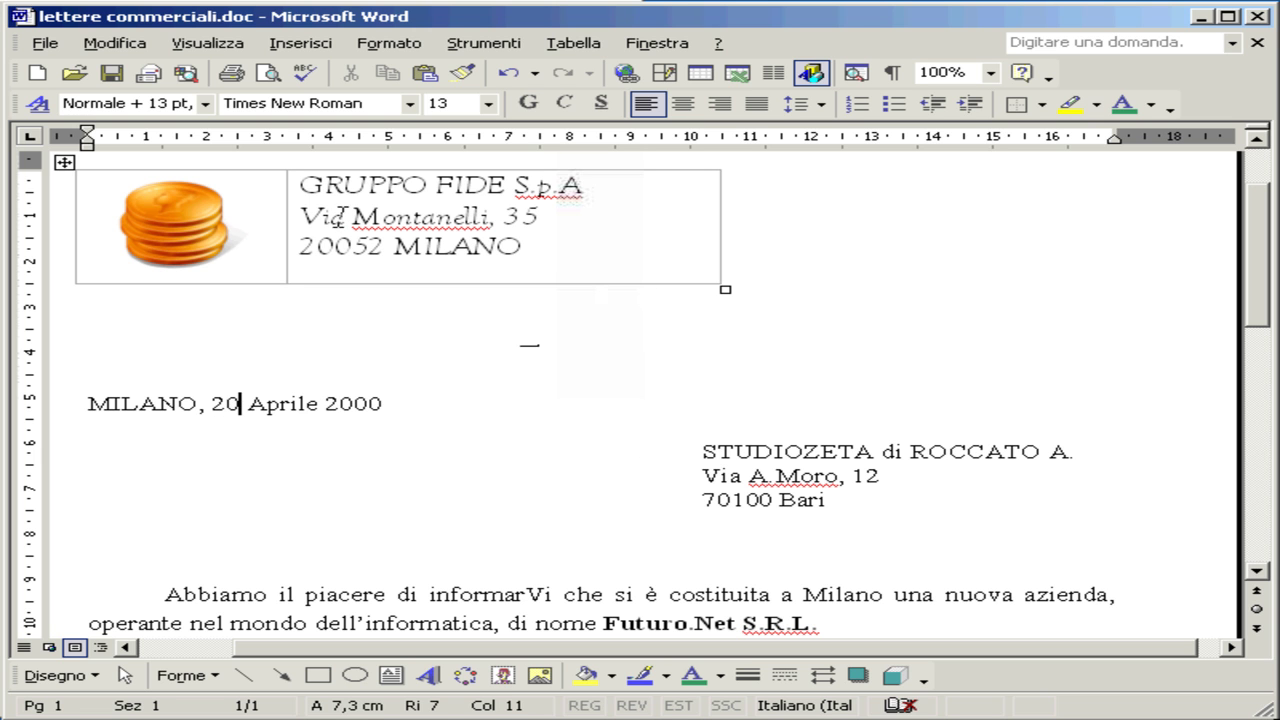
pyautogui.click(110, 72)
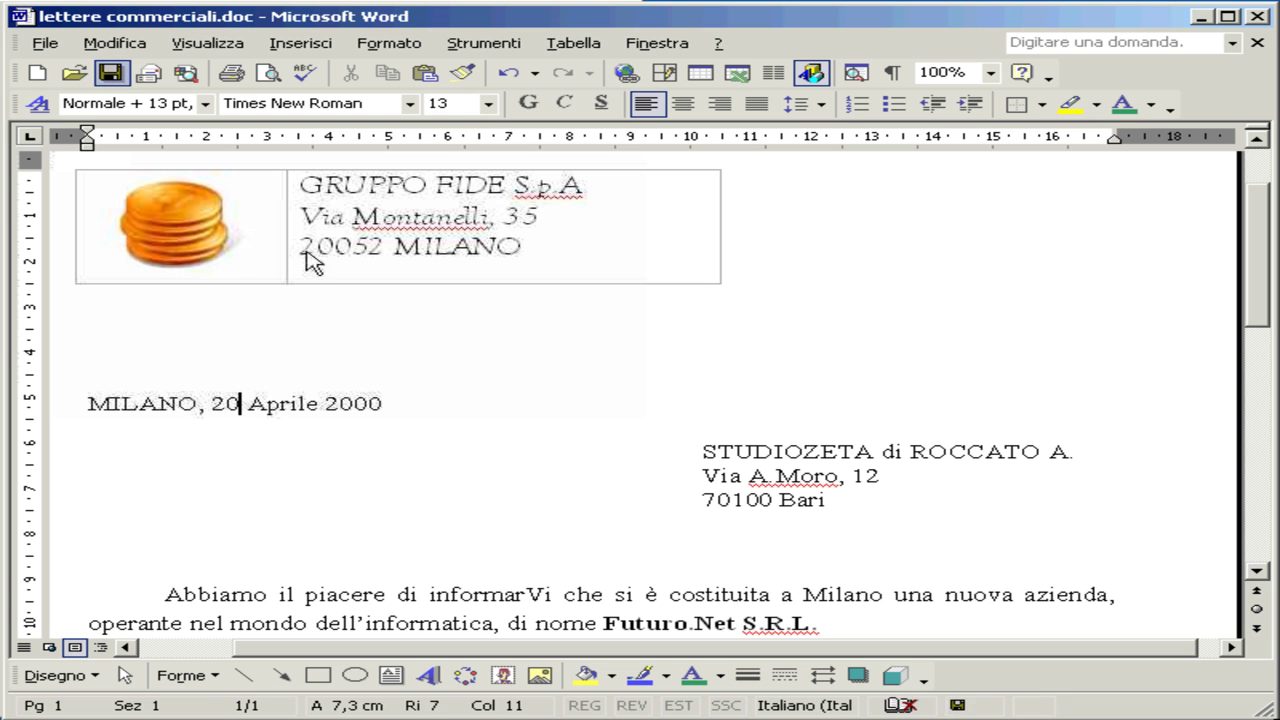
pyautogui.click(1258, 16)
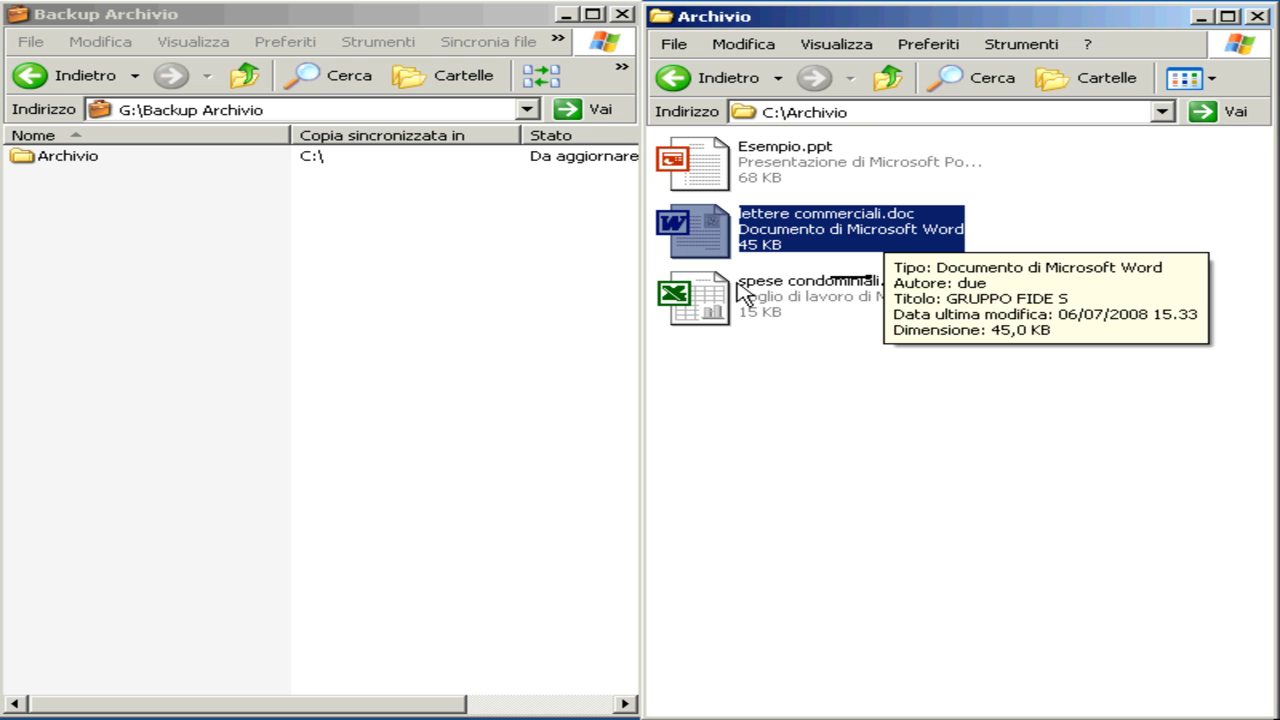
pyautogui.click(812, 390)
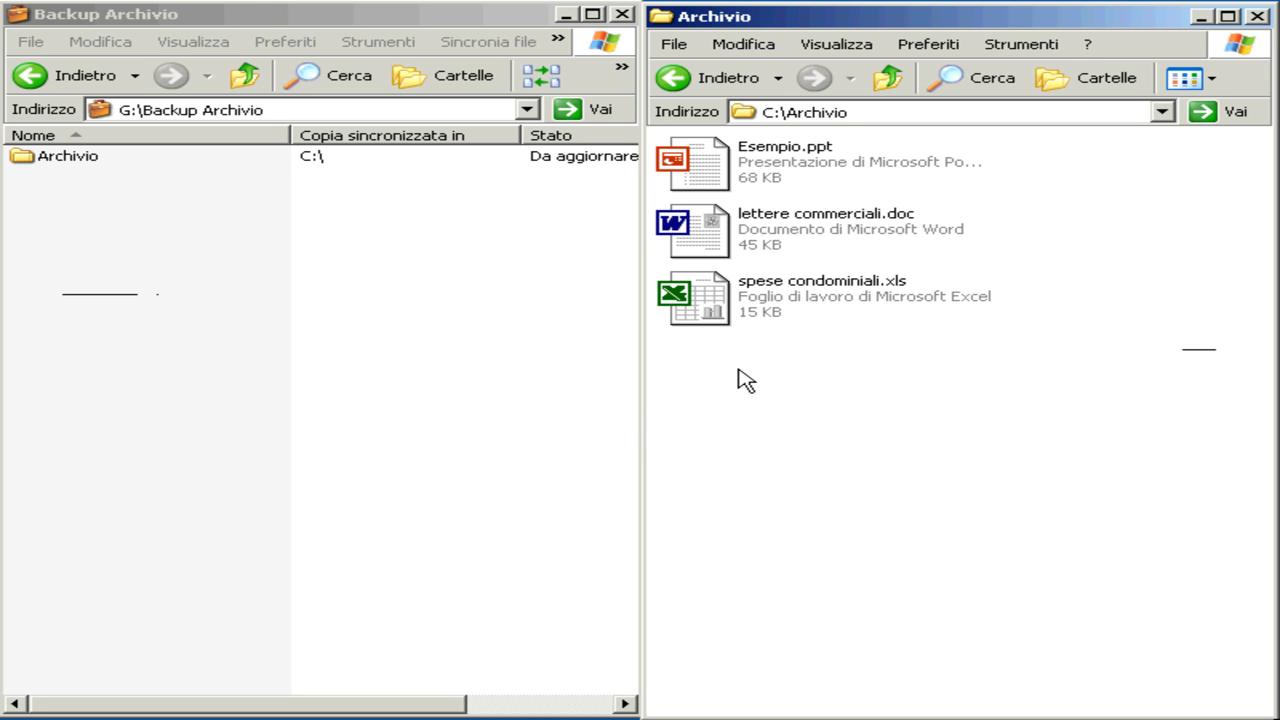
pyautogui.click(745, 315)
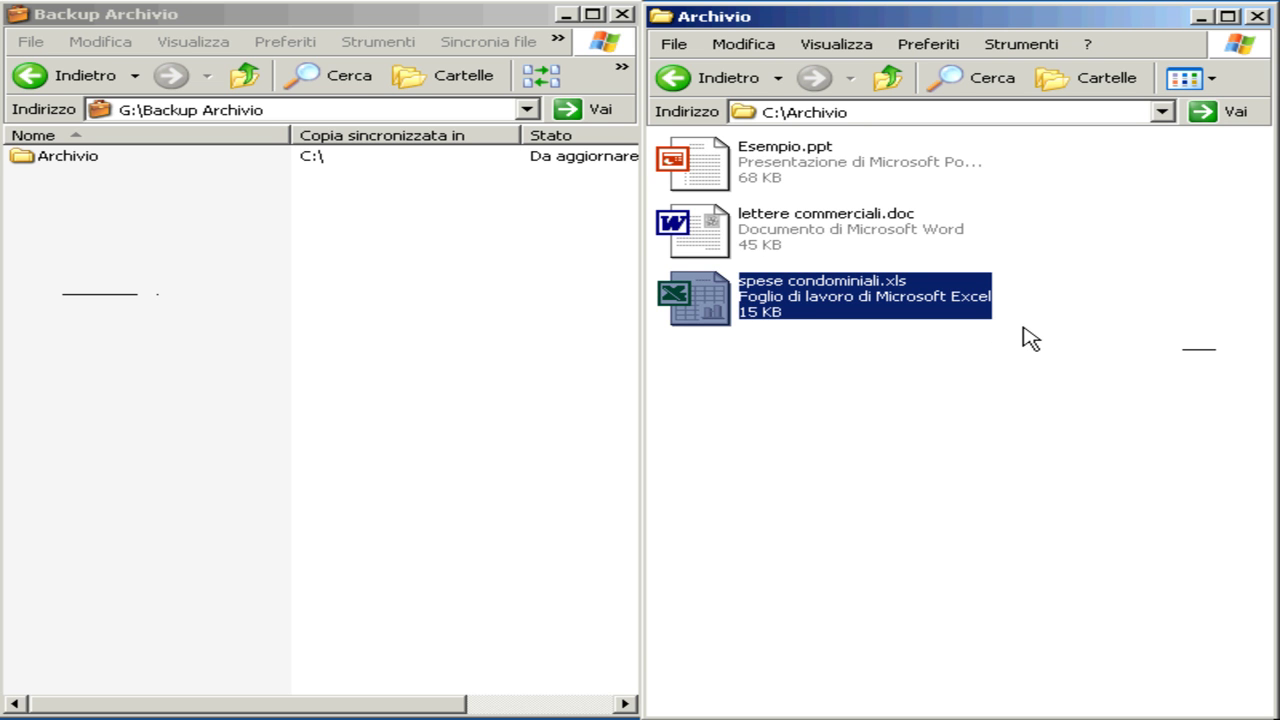
pyautogui.press('Delete')
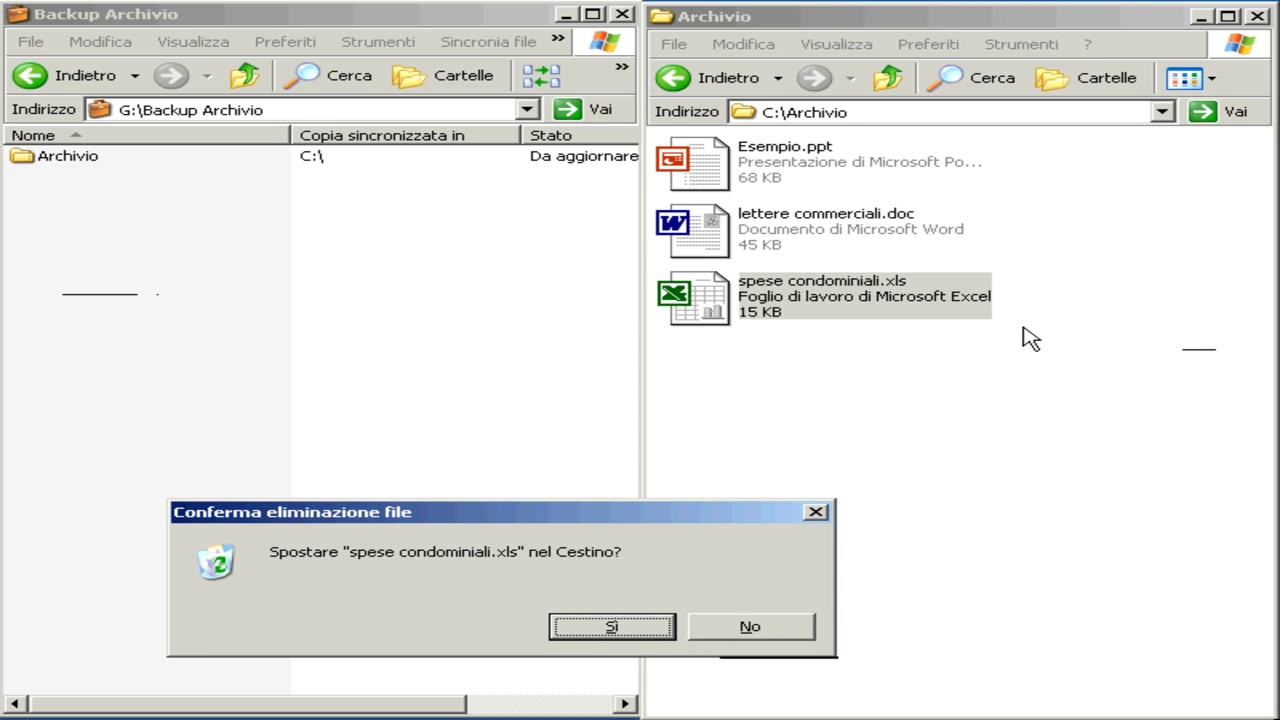
pyautogui.click(756, 618)
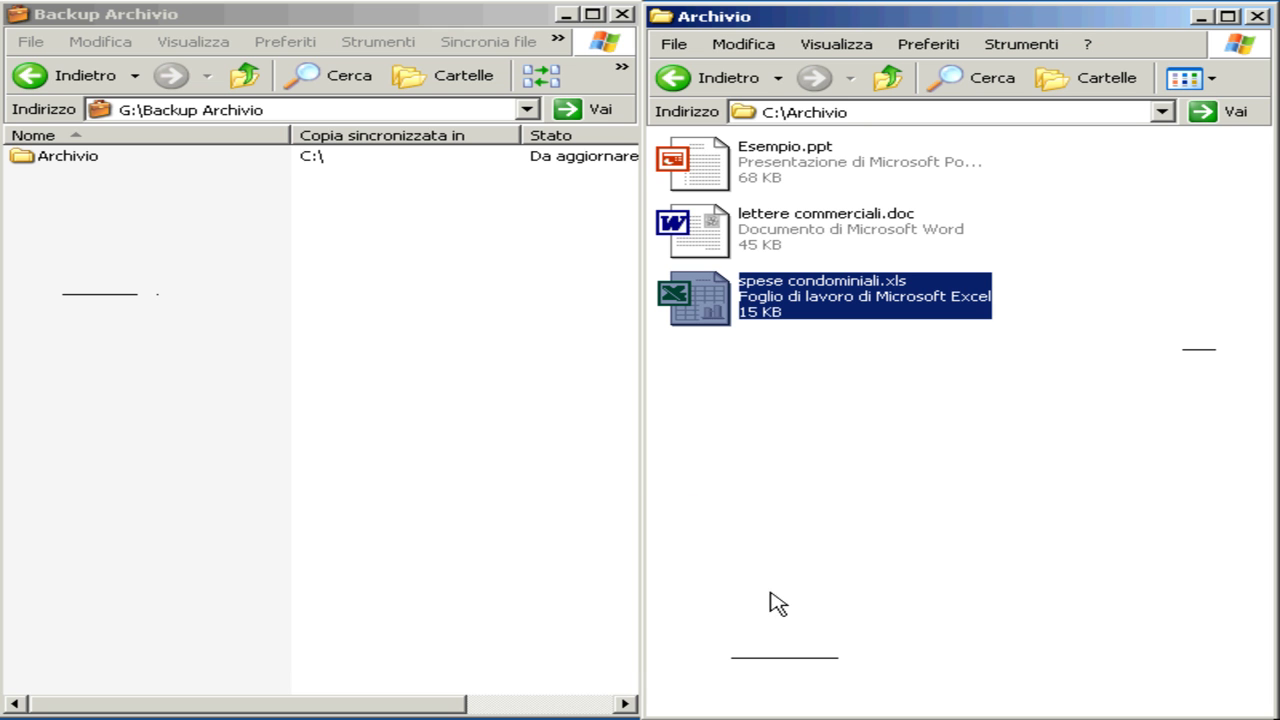
# - Delete spese condominiali.xls from C:\Archivio to the Recycle Bin, moving the confirmation dialog beneath the file list before accepting
pyautogui.rightClick(706, 306)
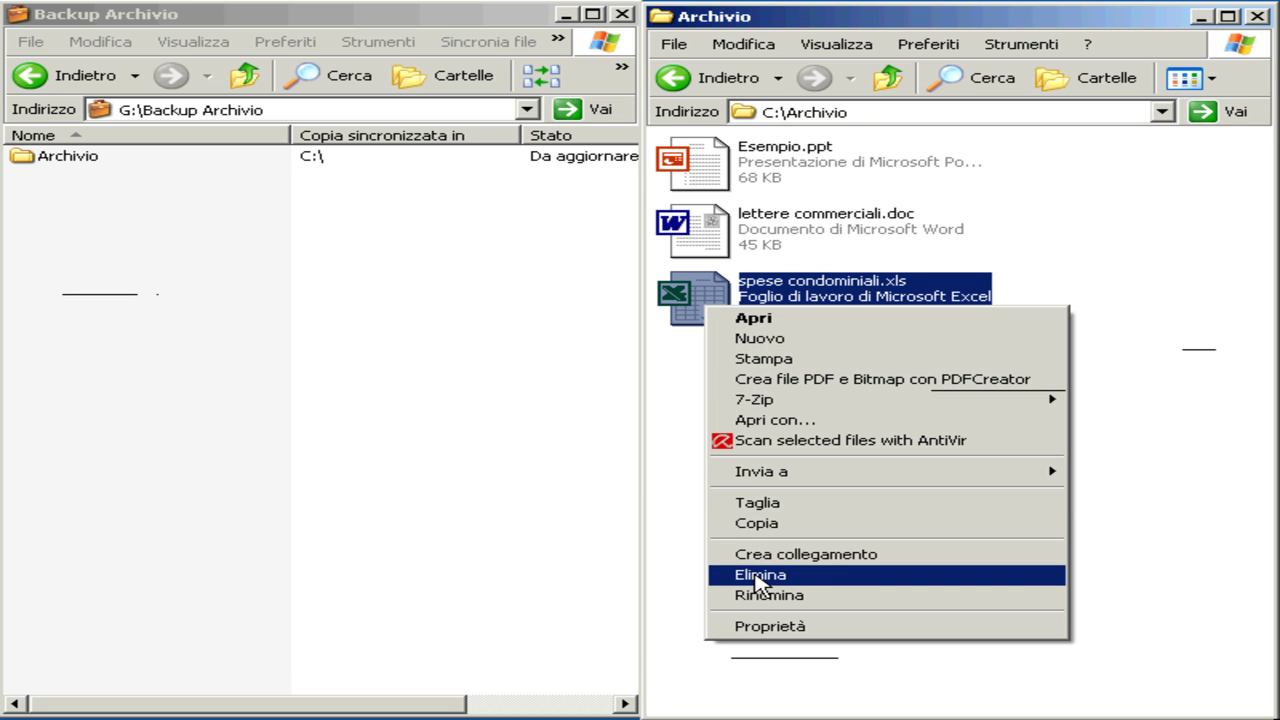
pyautogui.click(757, 577)
pyautogui.moveTo(643, 523); pyautogui.dragTo(829, 363)
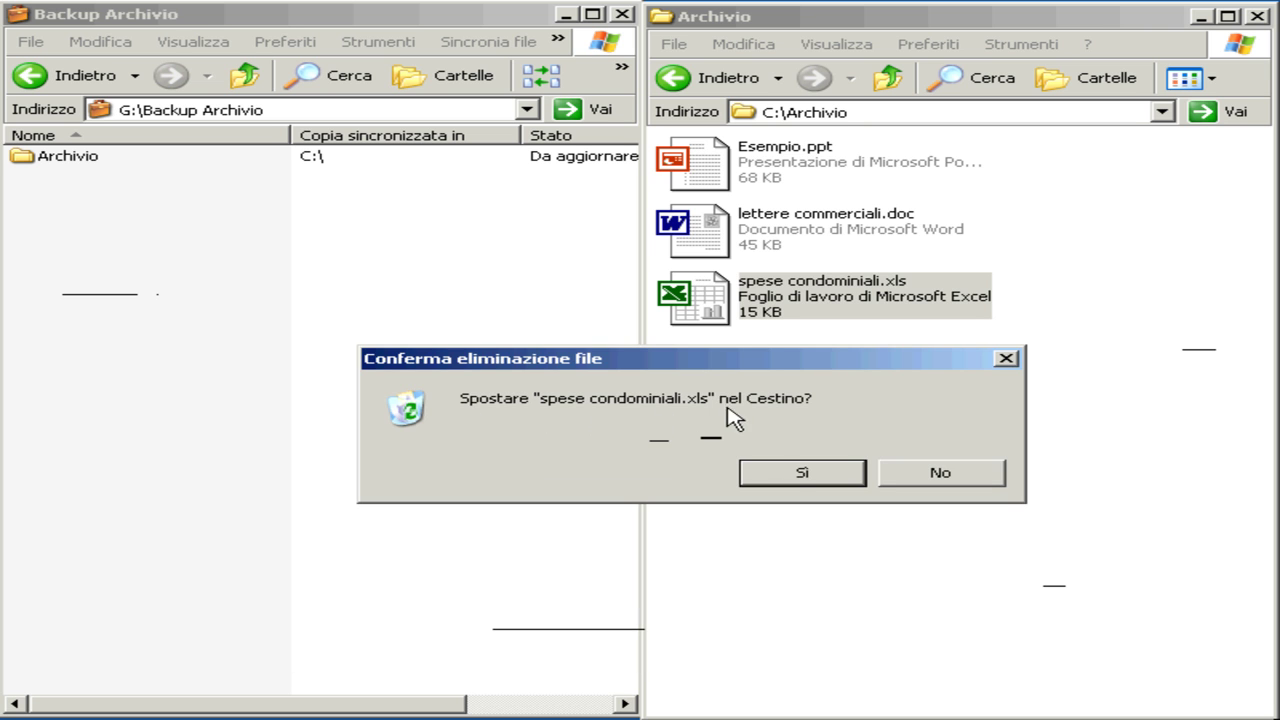
pyautogui.click(800, 474)
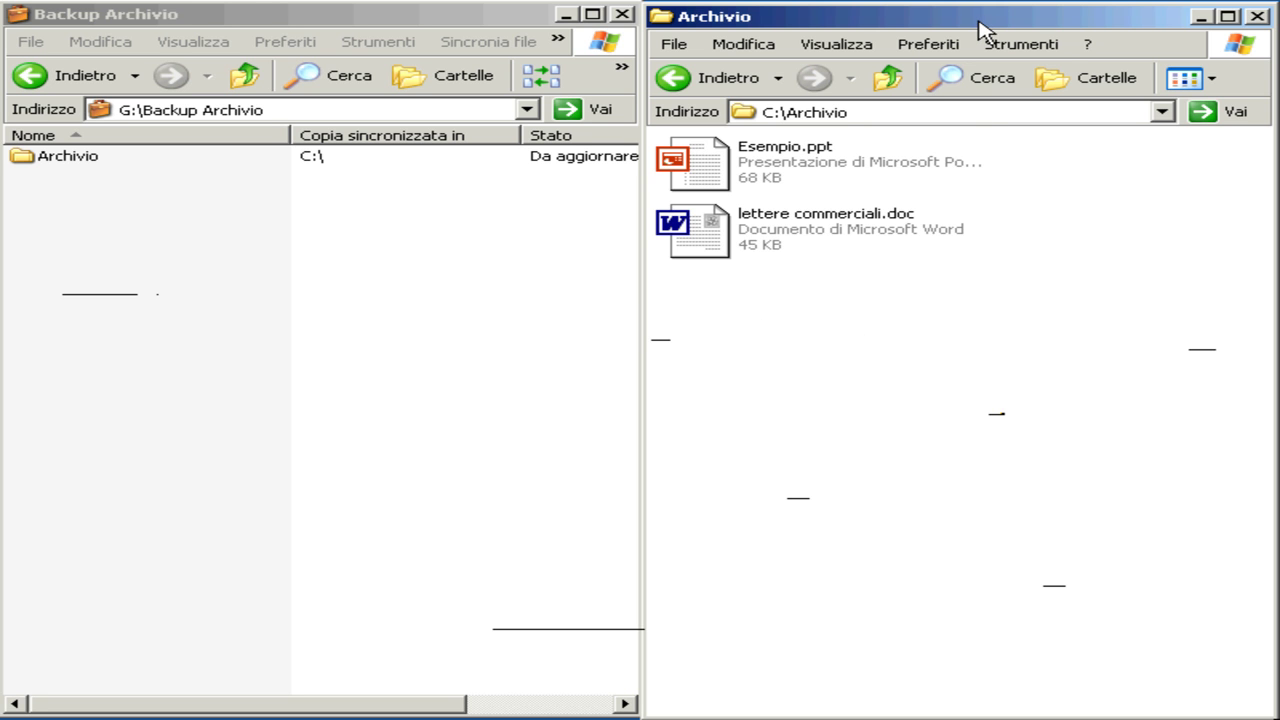
# - Minimize the Archivio window, start Microsoft Word from the desktop and write "Testo di esempio" in the new document
pyautogui.click(1201, 17)
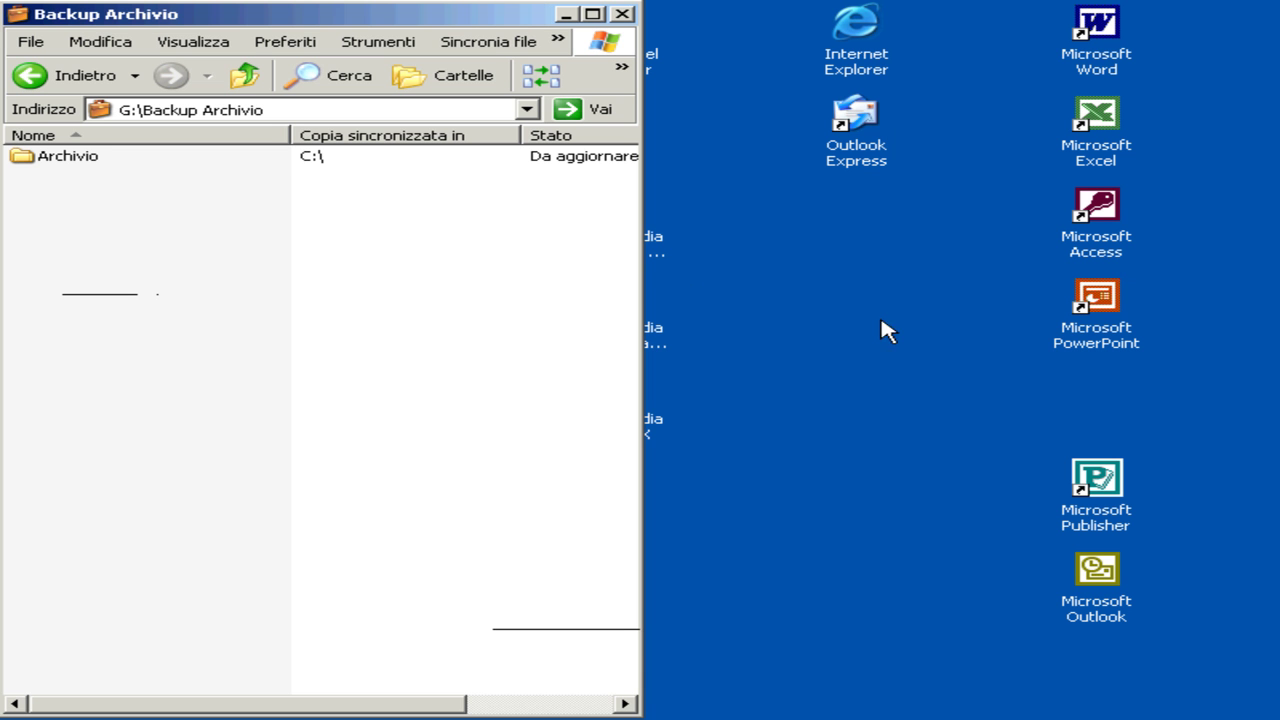
pyautogui.click(1100, 40)
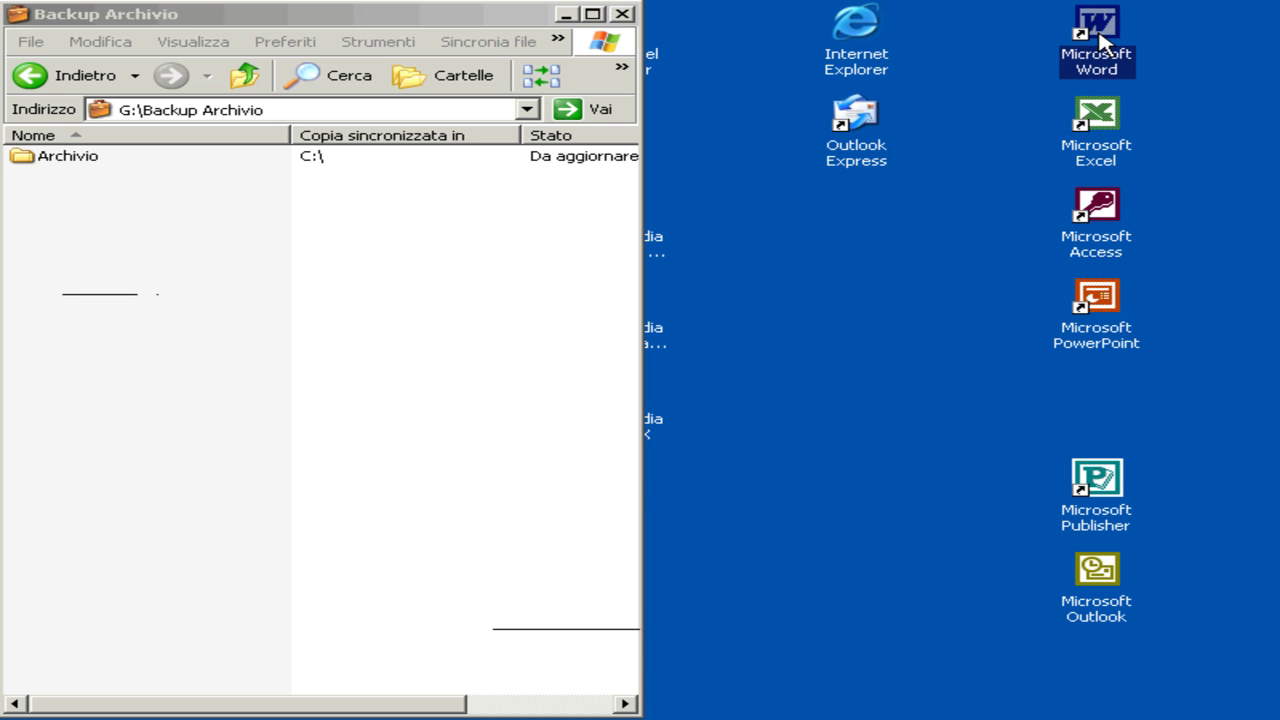
pyautogui.doubleClick(1100, 40)
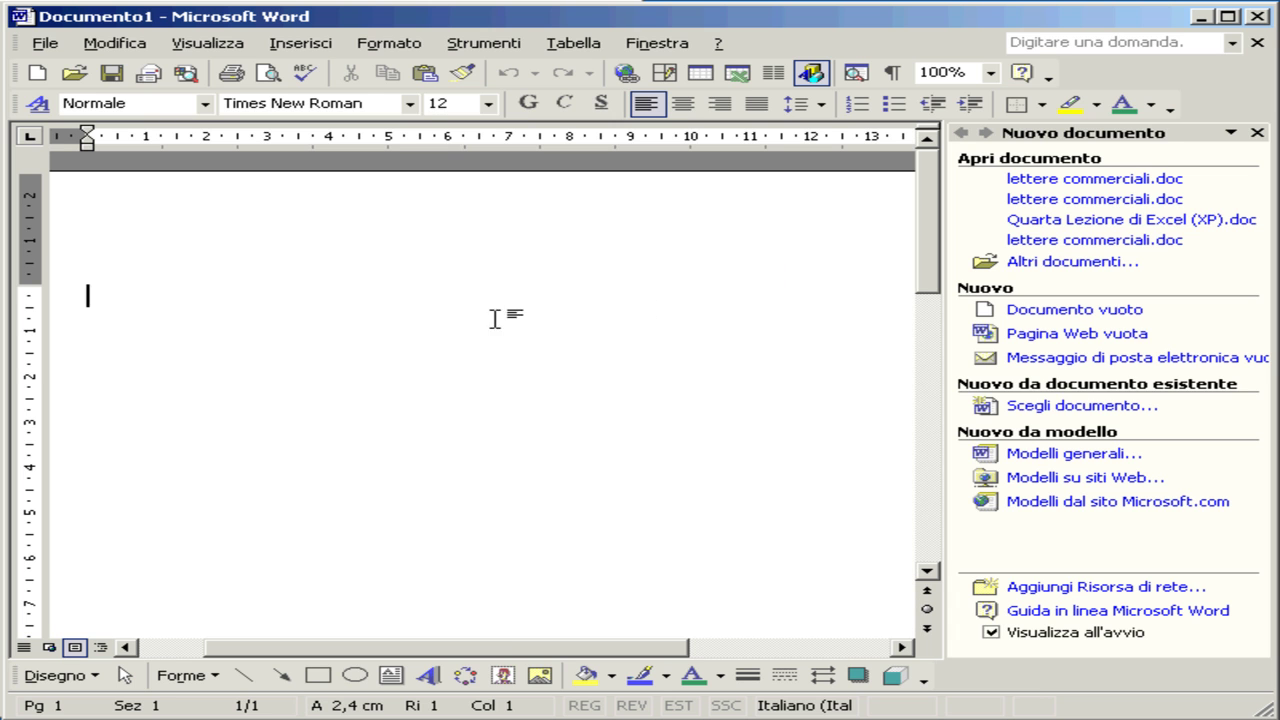
pyautogui.write('T')
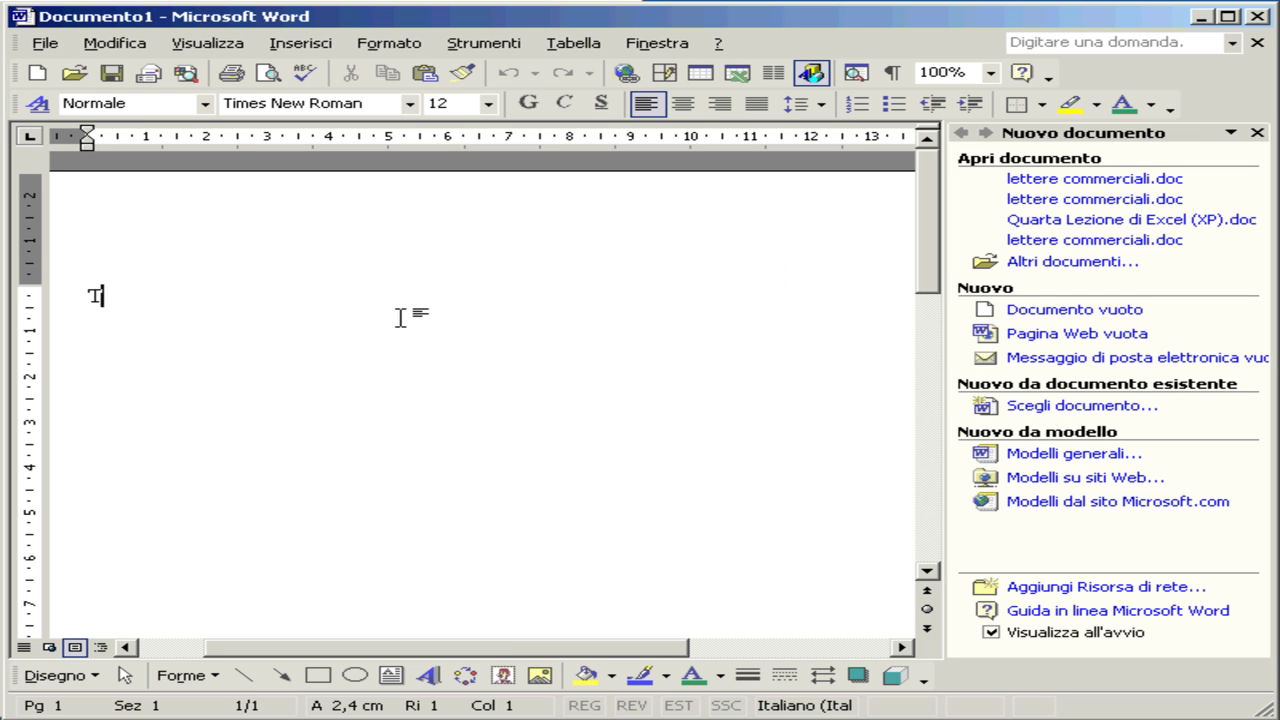
pyautogui.write('esto di ese')
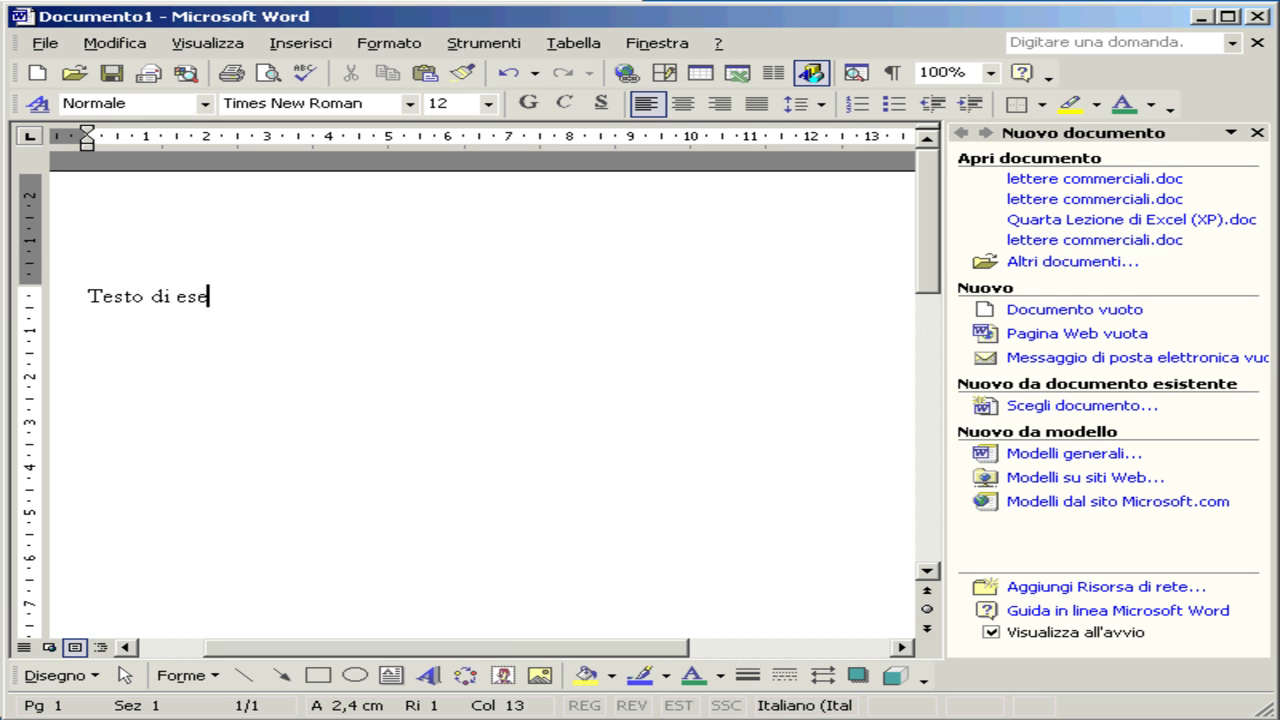
pyautogui.write('mpio')
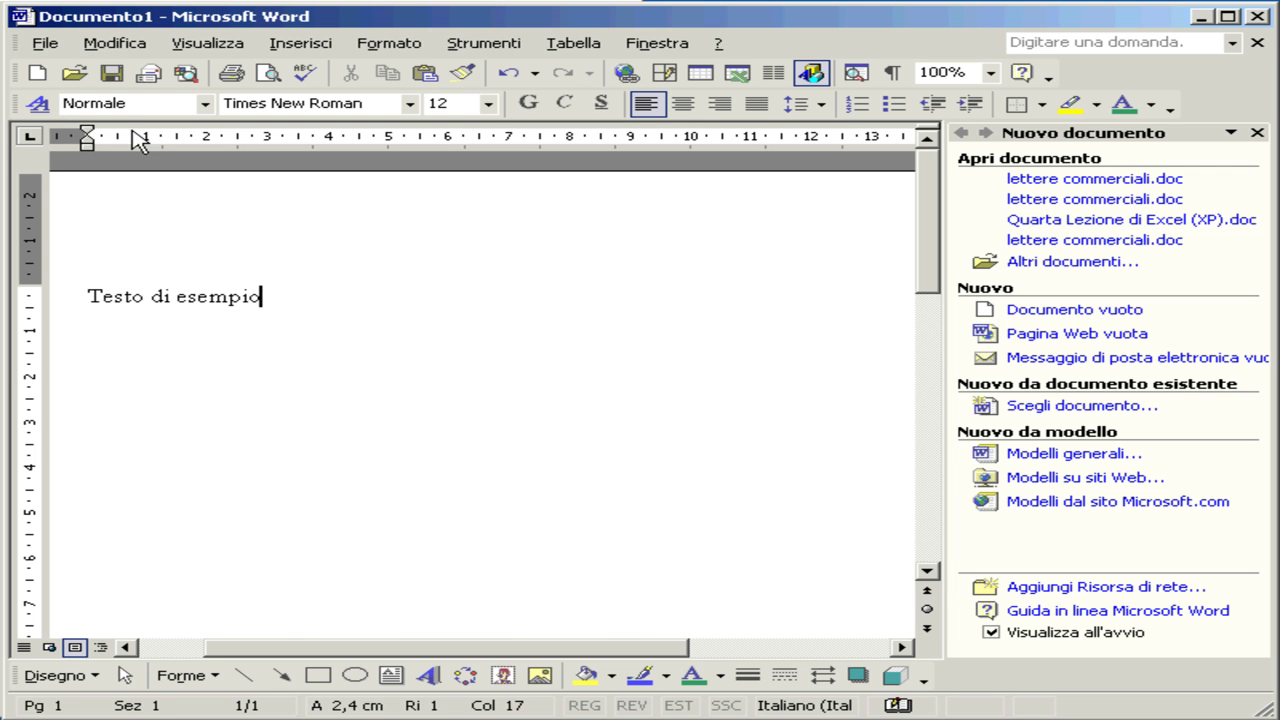
# - Save the new document as prova.doc in C:\Archivio and close Word
pyautogui.click(111, 72)
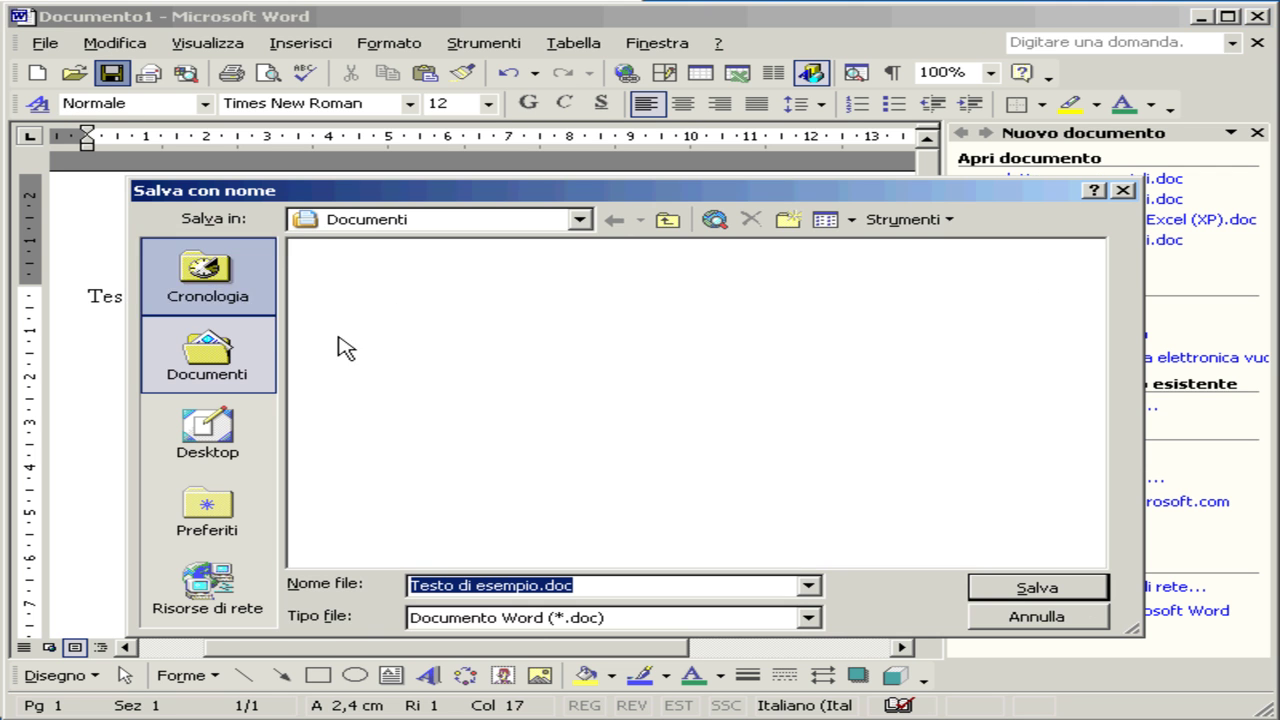
pyautogui.click(580, 221)
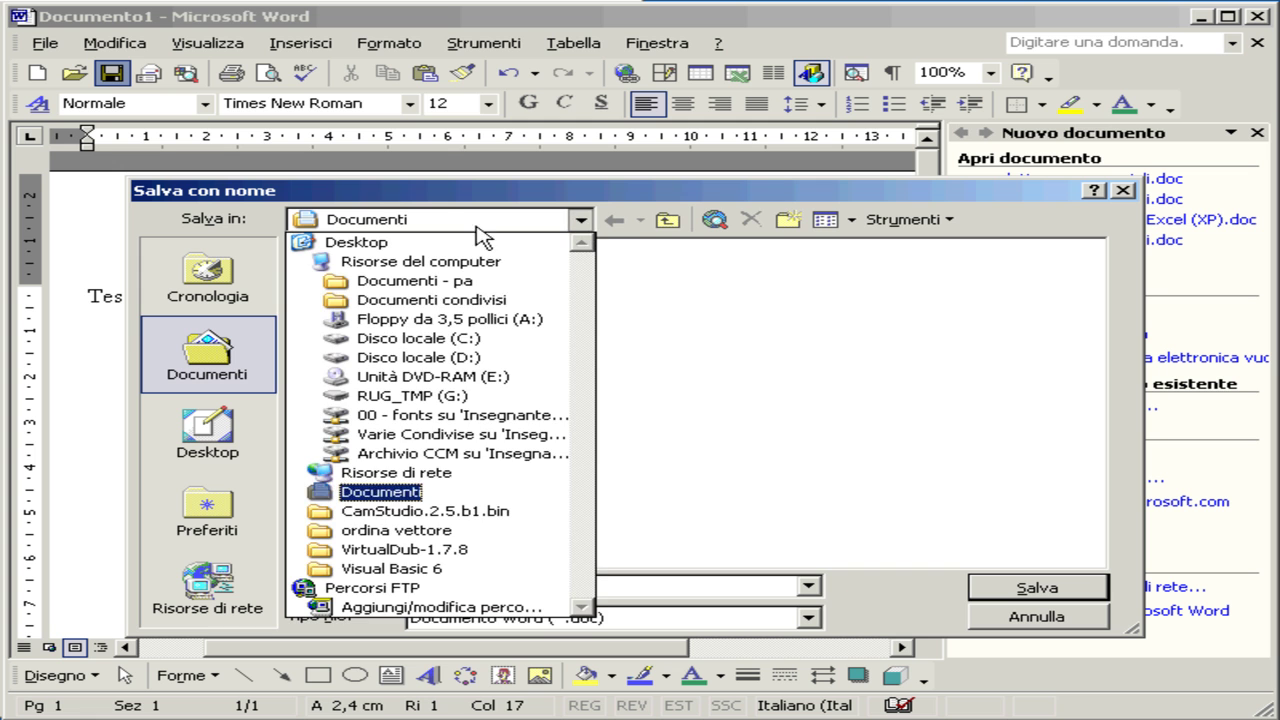
pyautogui.click(400, 339)
pyautogui.doubleClick(318, 250)
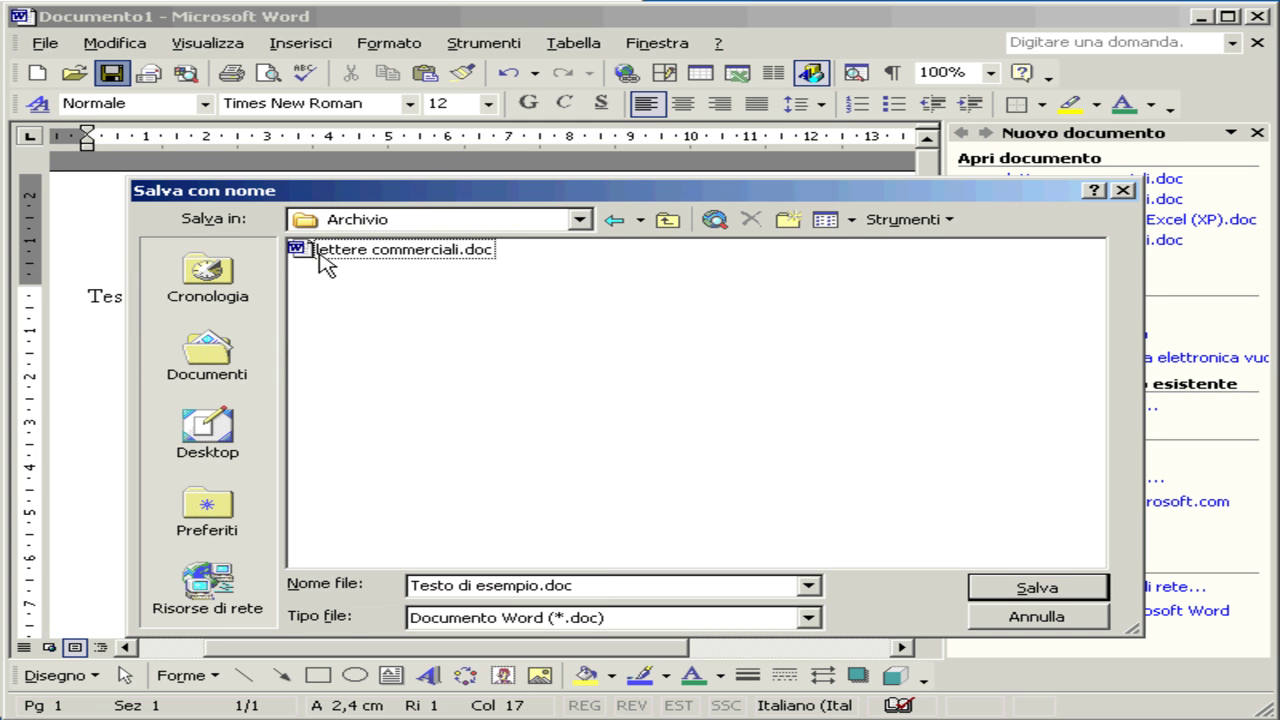
pyautogui.click(625, 586)
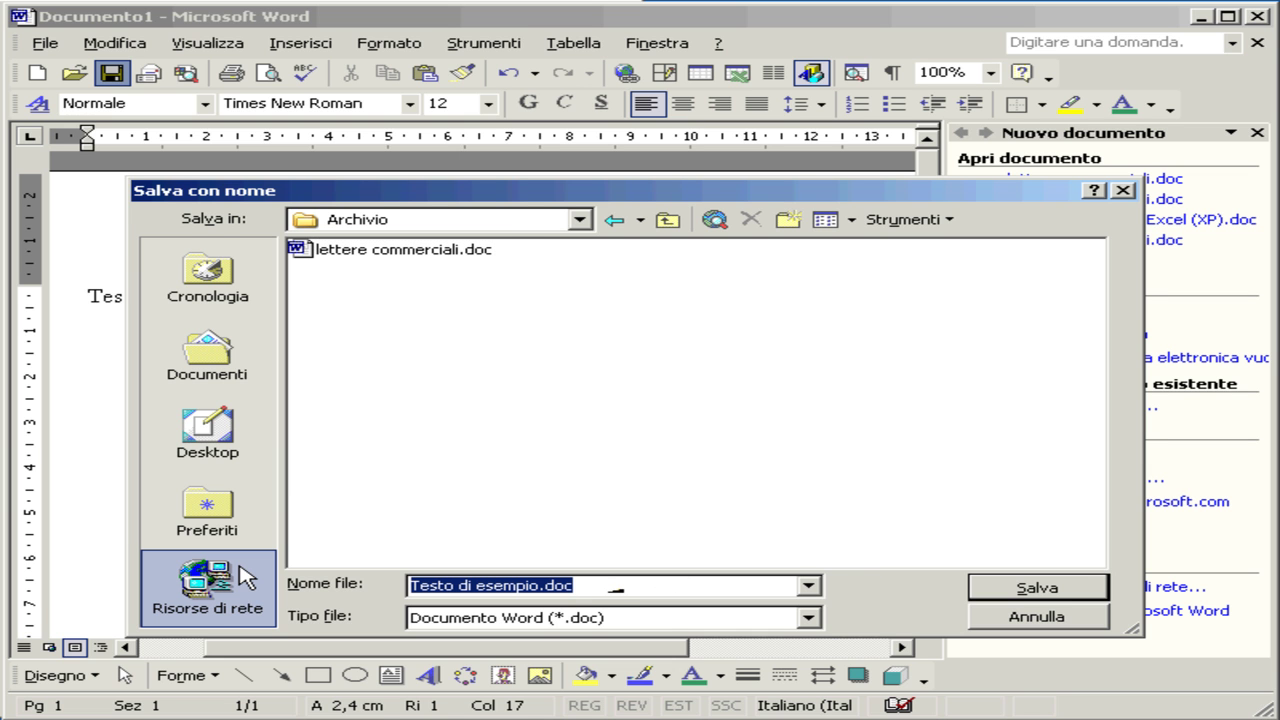
pyautogui.write('prova')
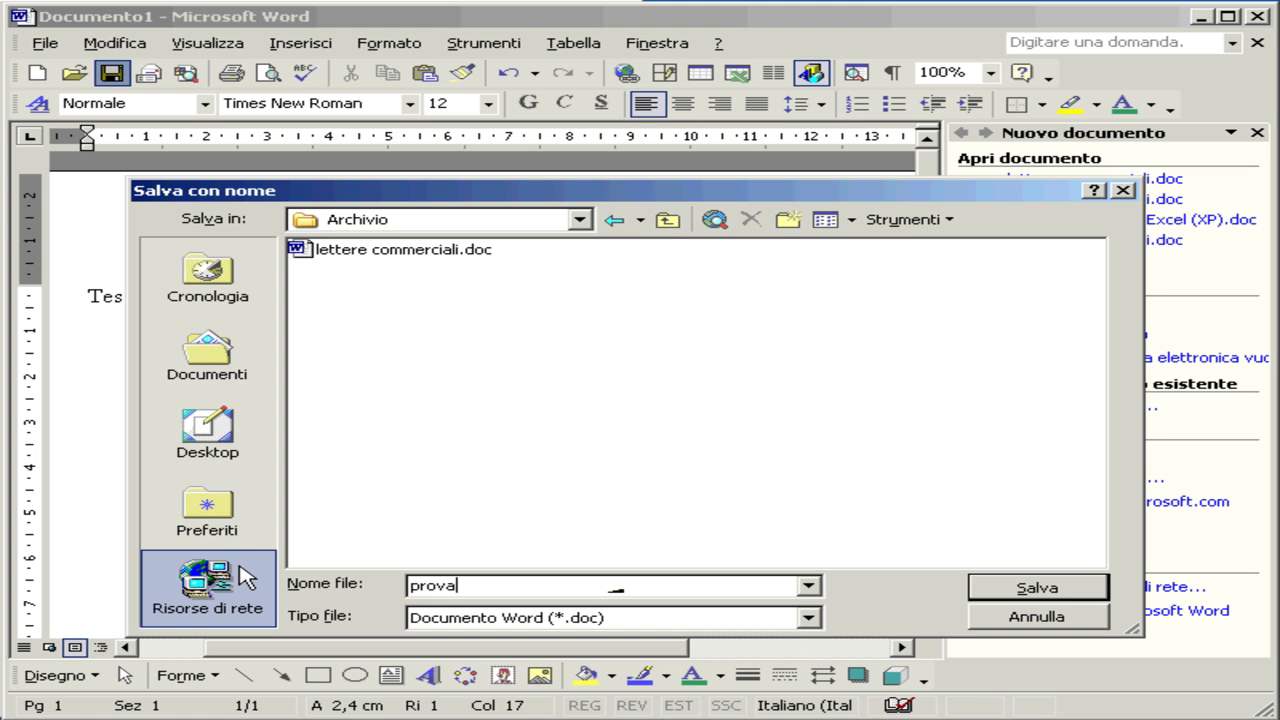
pyautogui.click(1055, 595)
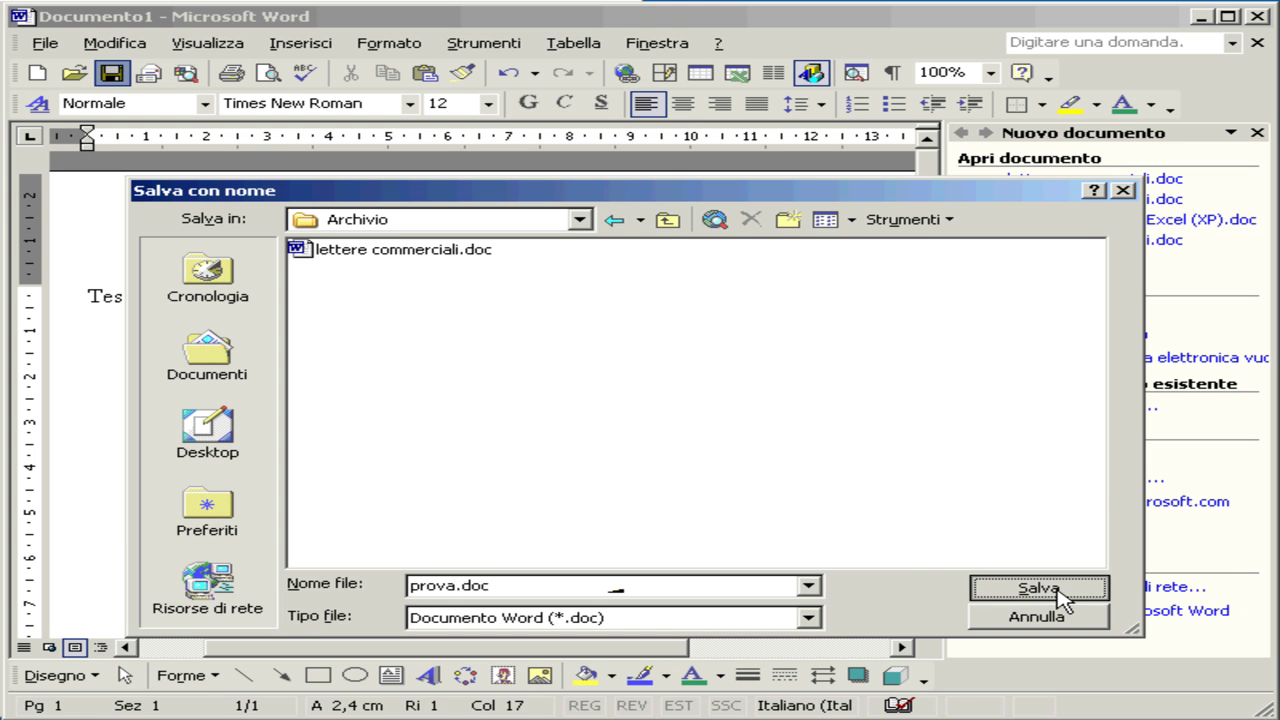
pyautogui.click(1259, 43)
pyautogui.click(1259, 17)
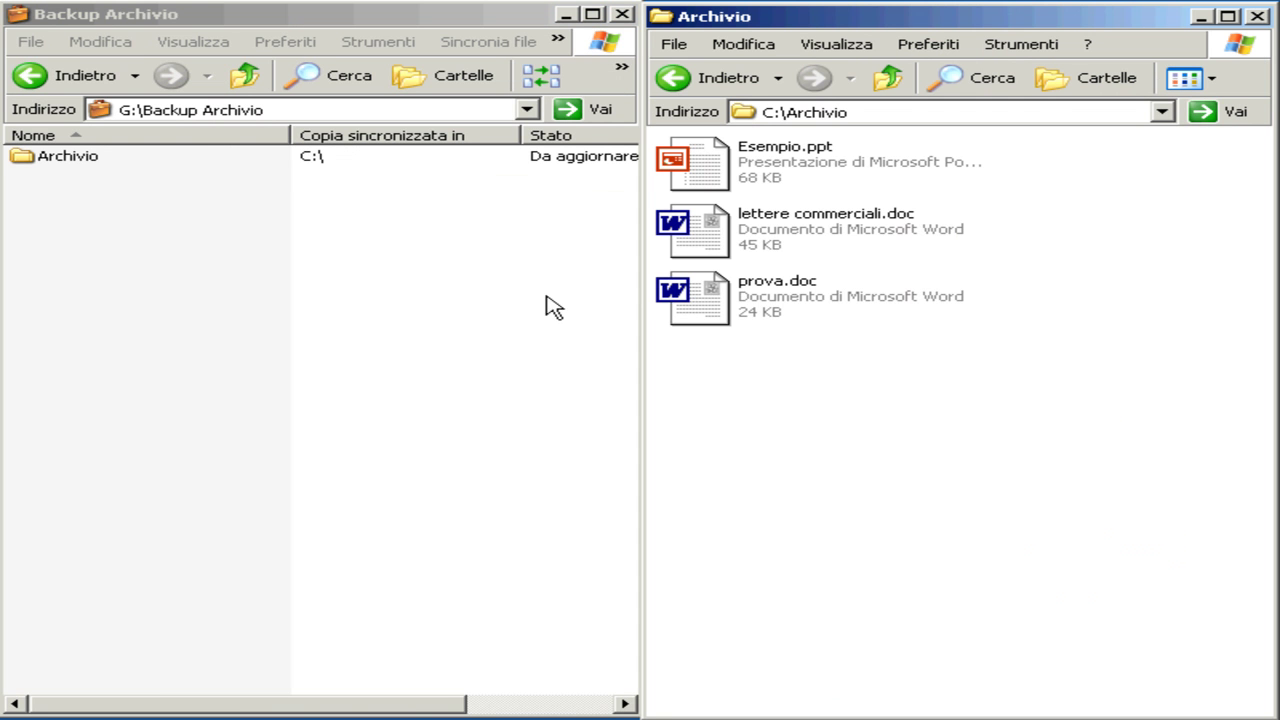
# - Open the Archivio folder inside the Backup Archivio briefcase and compare its files and their status with C:\Archivio
pyautogui.moveTo(740, 293)
pyautogui.moveTo(848, 222)
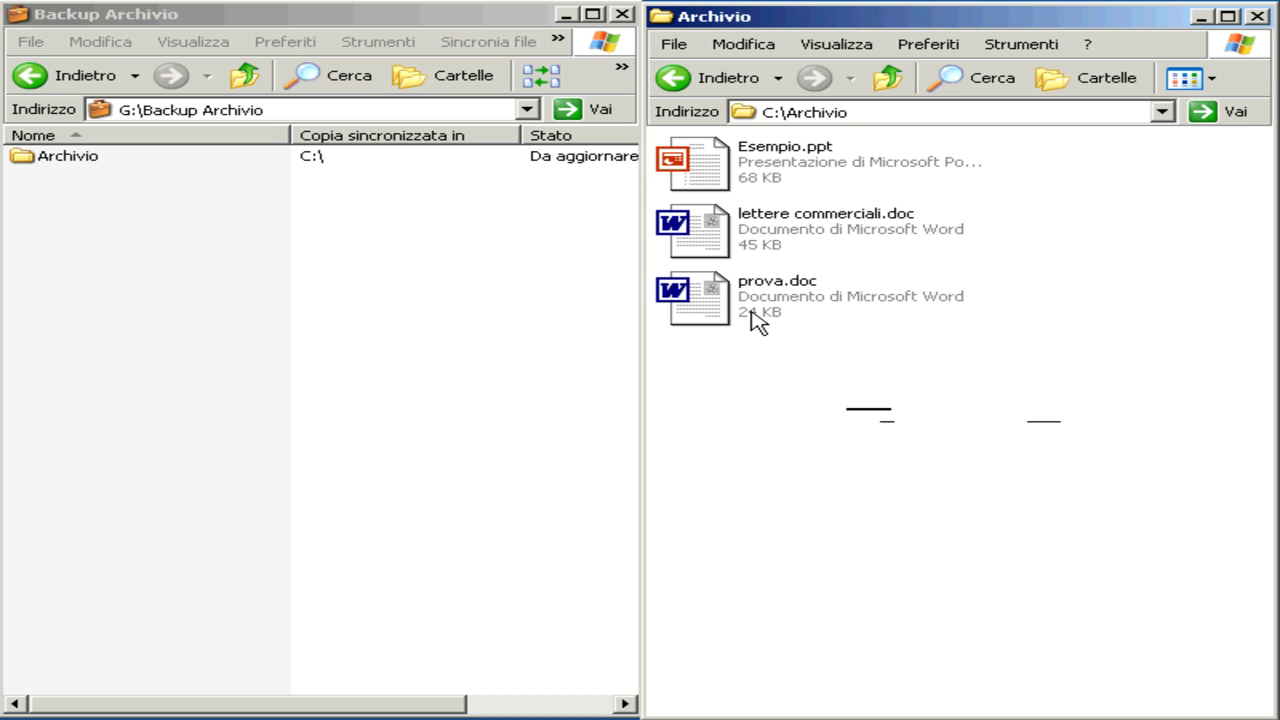
pyautogui.click(44, 168)
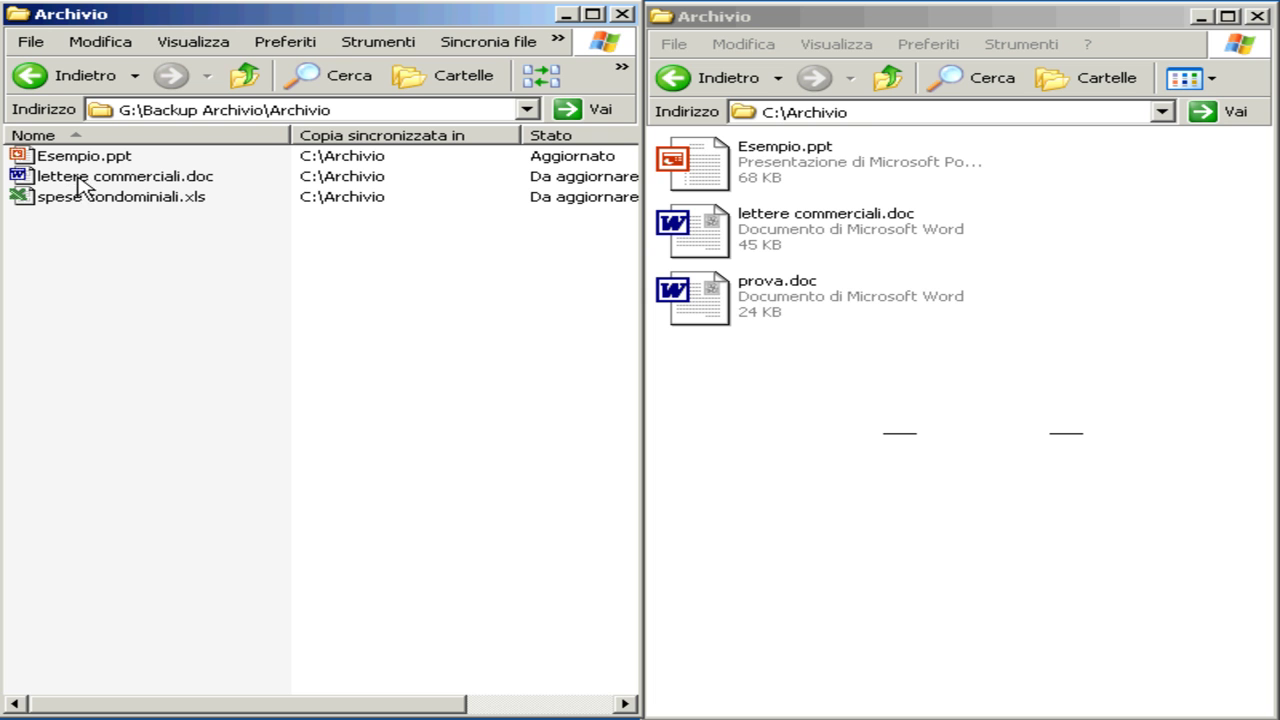
pyautogui.moveTo(84, 208)
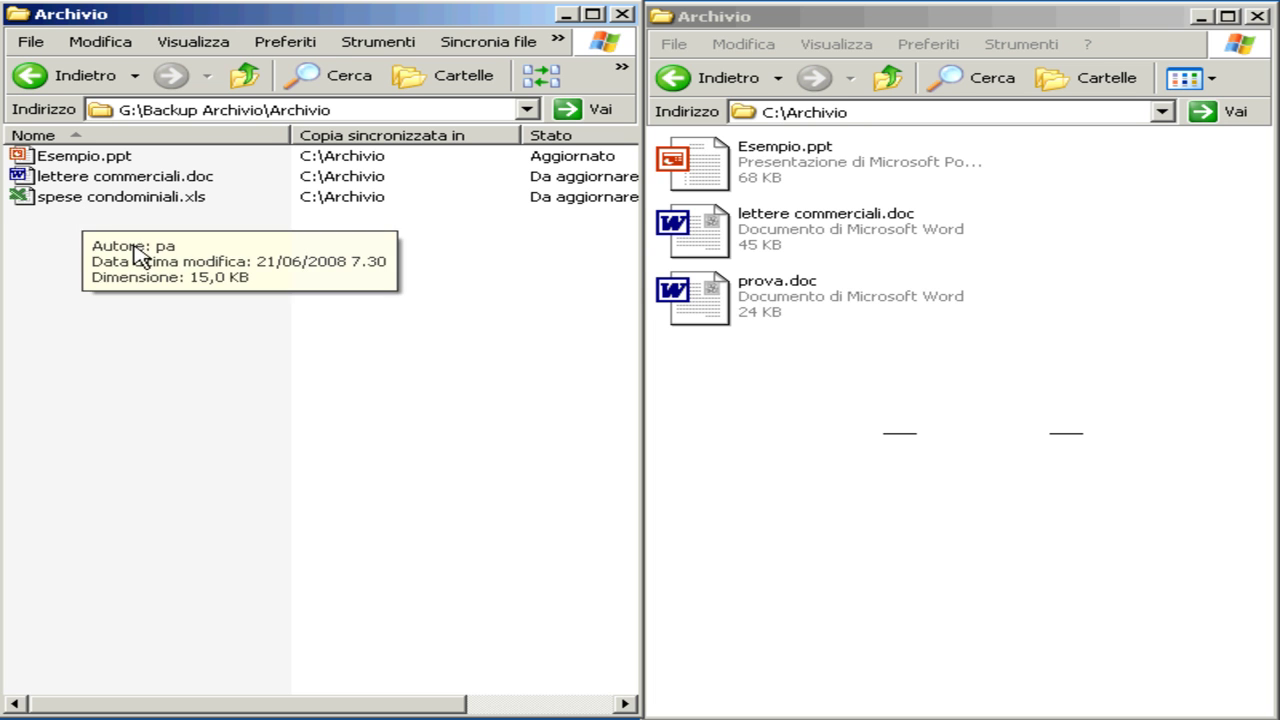
pyautogui.moveTo(137, 187)
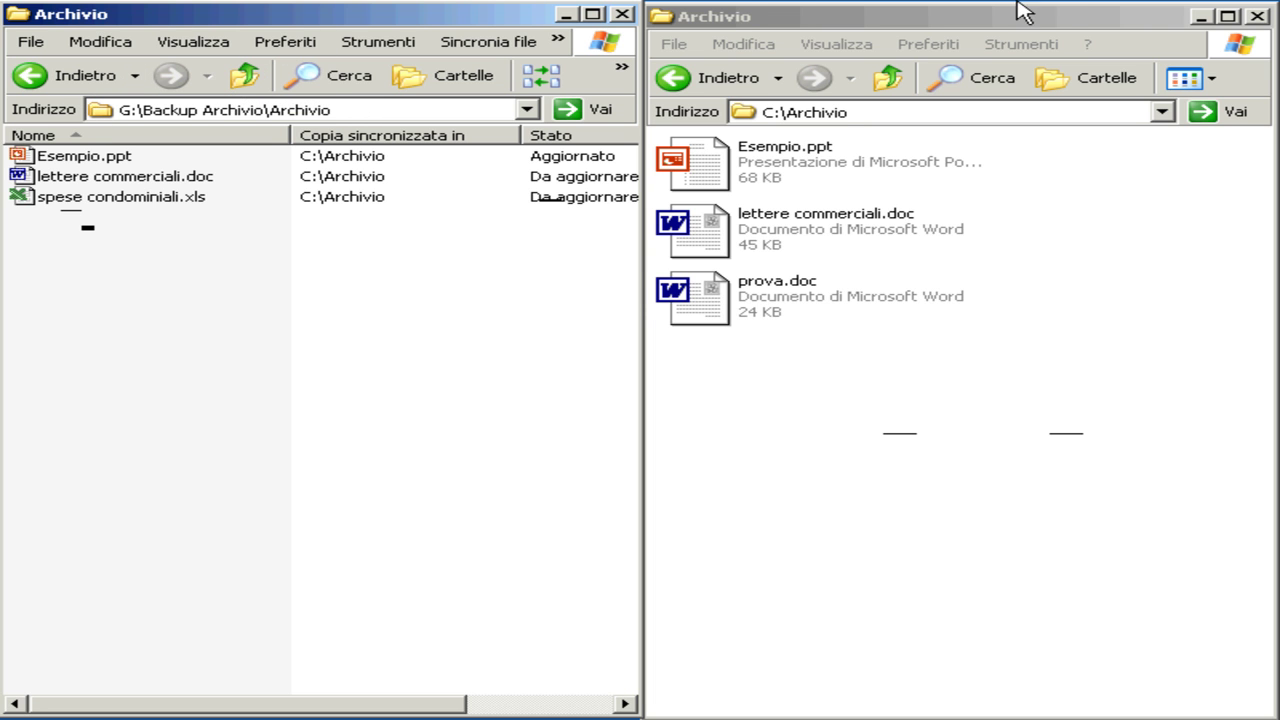
# - Close both Archivio windows and open drive RUG_TMP (G:) from Risorse del computer in a window widened to the full screen width
pyautogui.click(1258, 16)
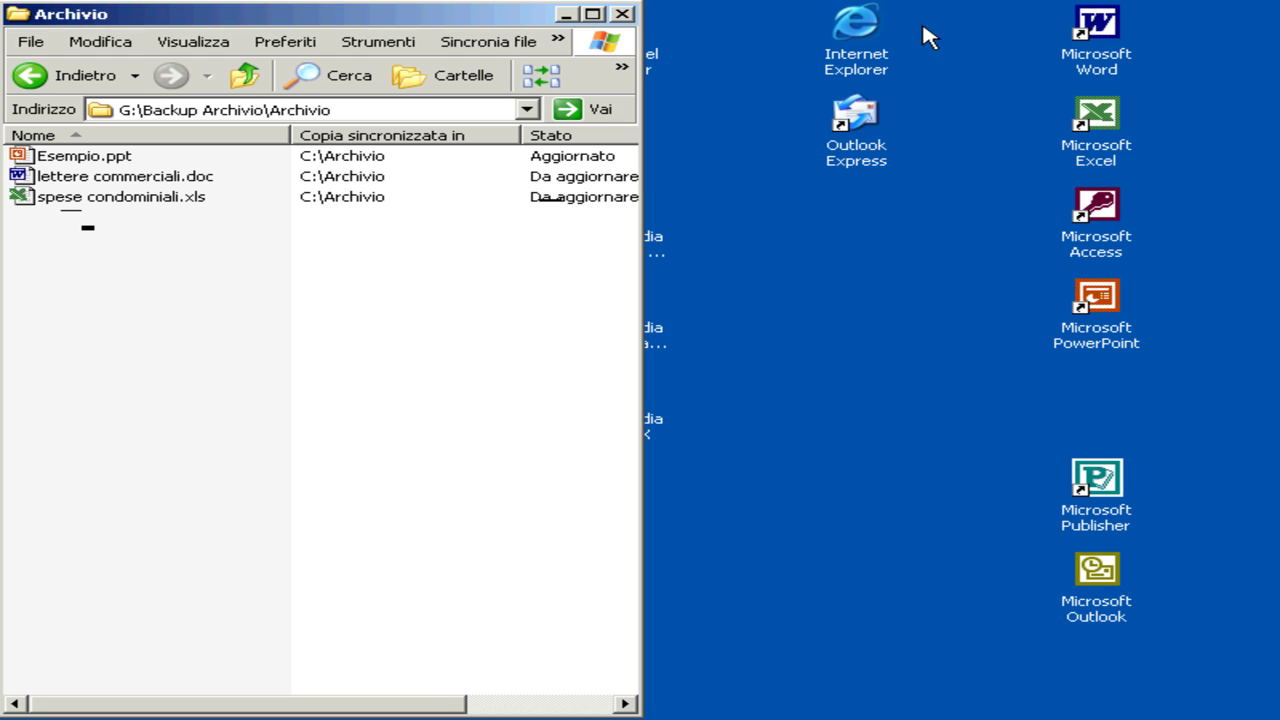
pyautogui.click(622, 14)
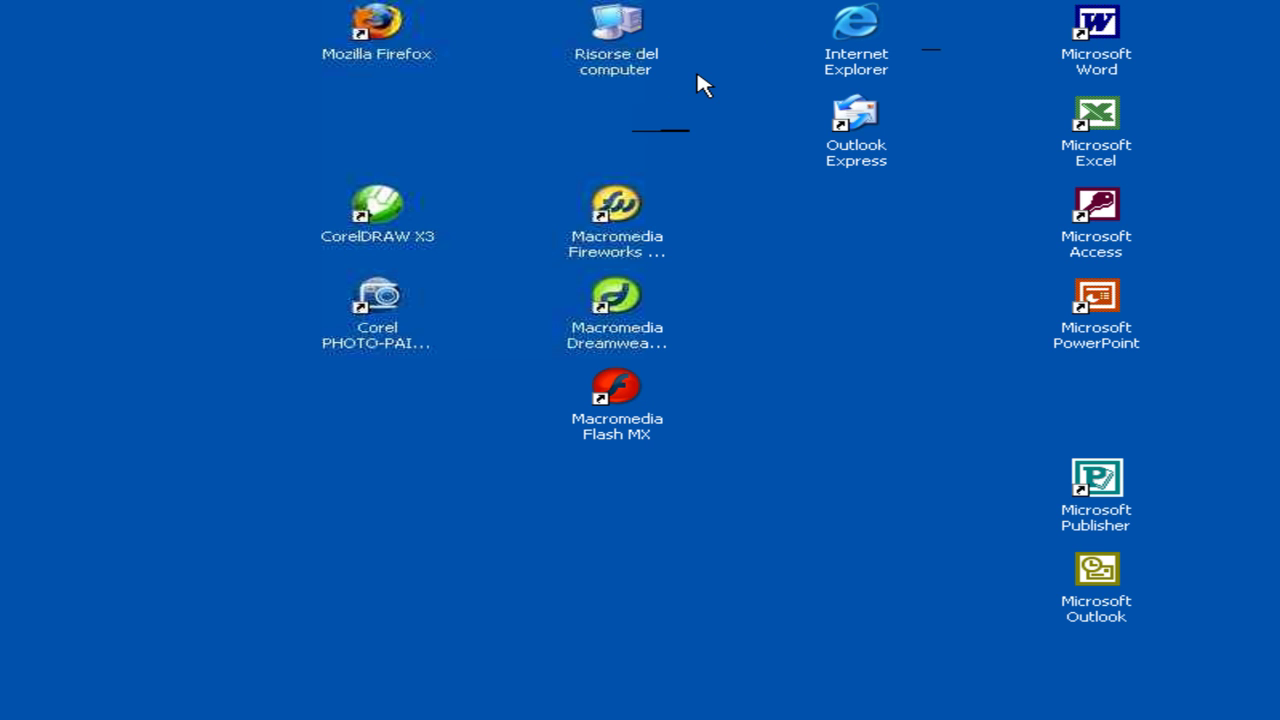
pyautogui.doubleClick(616, 26)
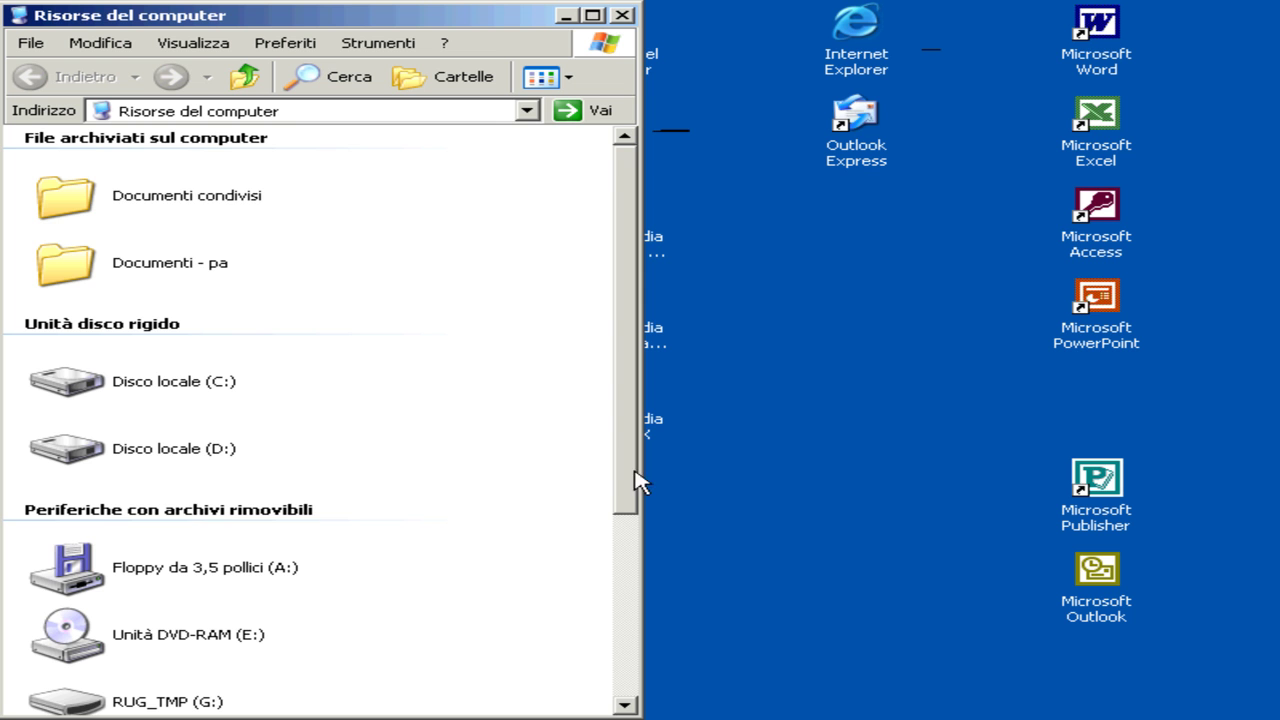
pyautogui.moveTo(641, 471); pyautogui.dragTo(1272, 461)
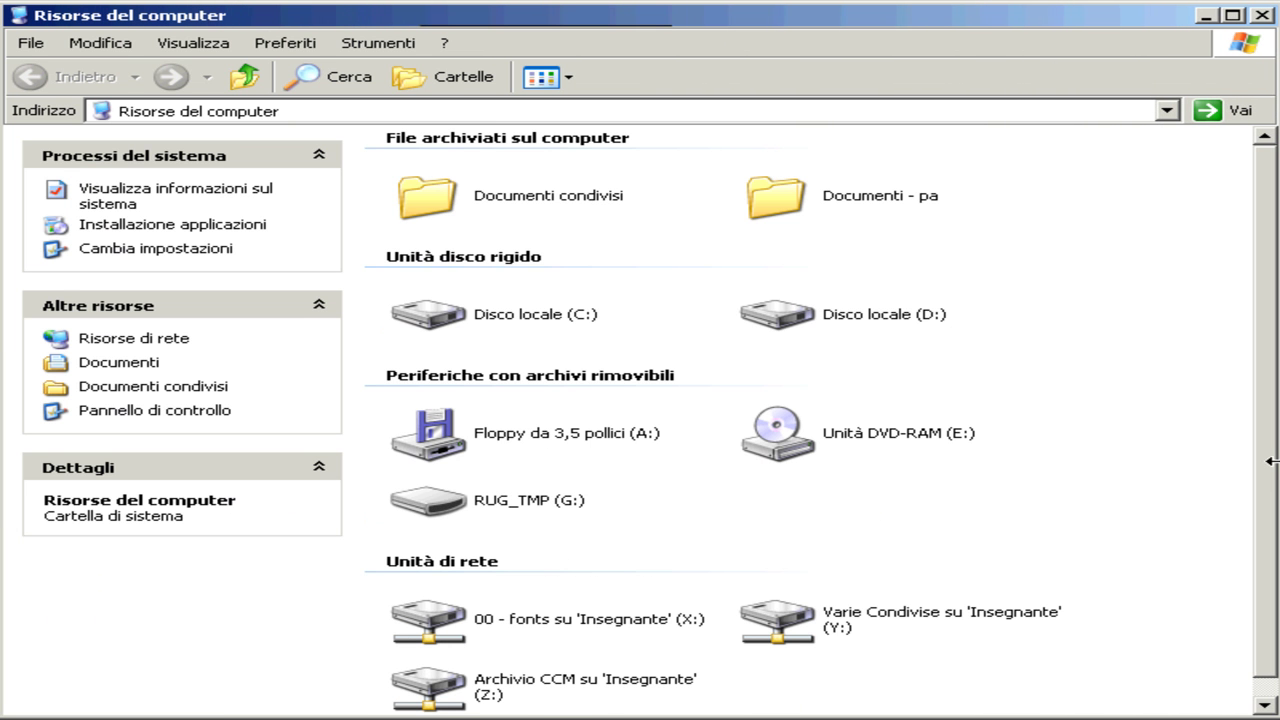
pyautogui.doubleClick(455, 512)
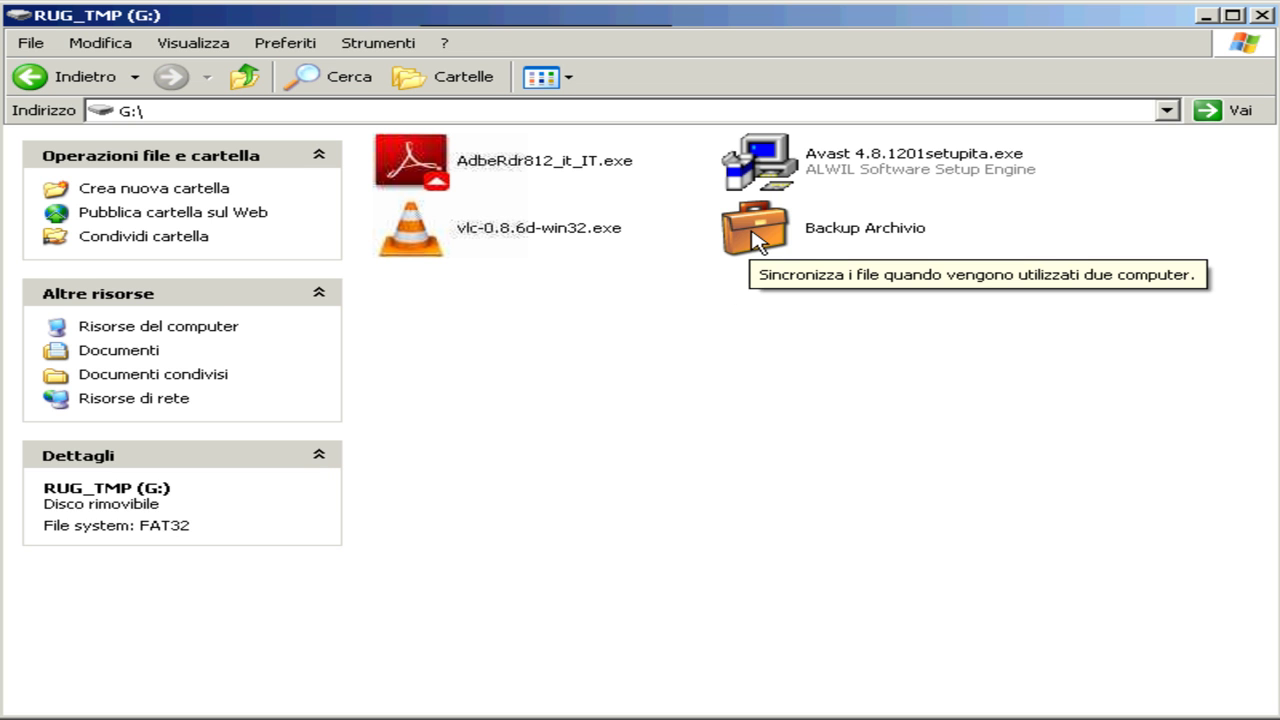
# - Update the Backup Archivio briefcase on G:, reviewing the proposed create, replace and delete operations before accepting them
pyautogui.rightClick(752, 240)
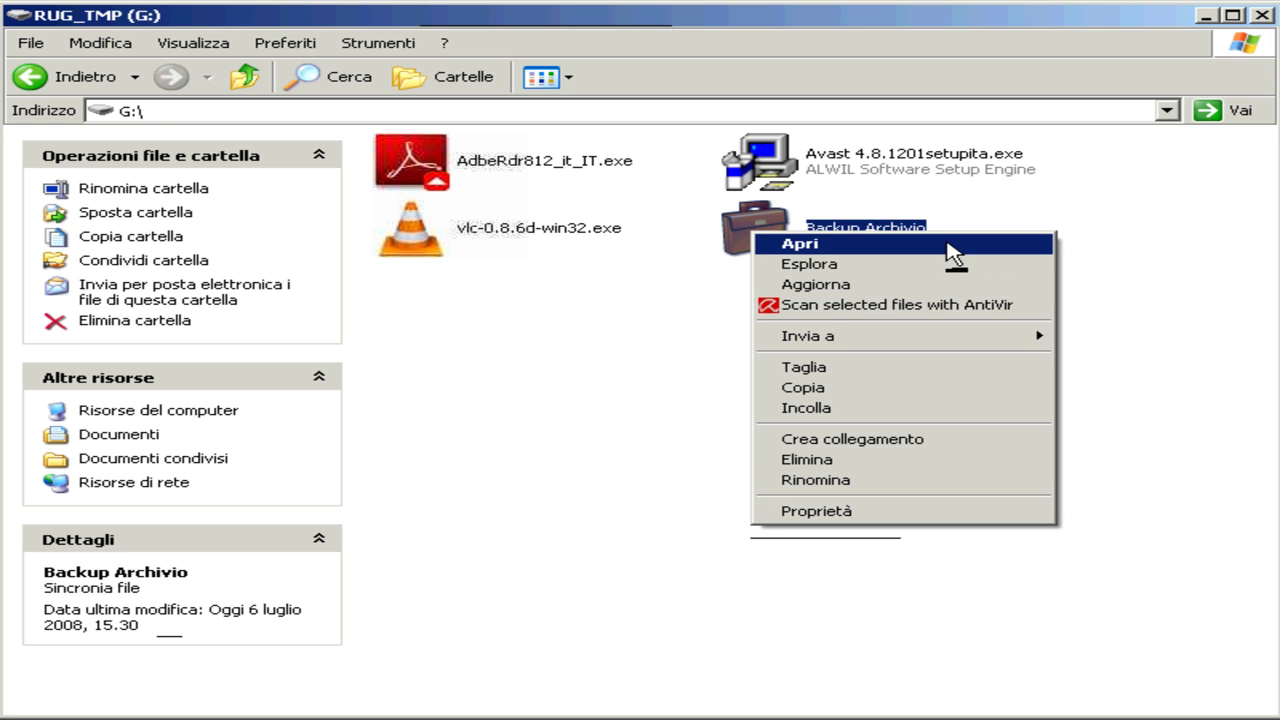
pyautogui.click(909, 288)
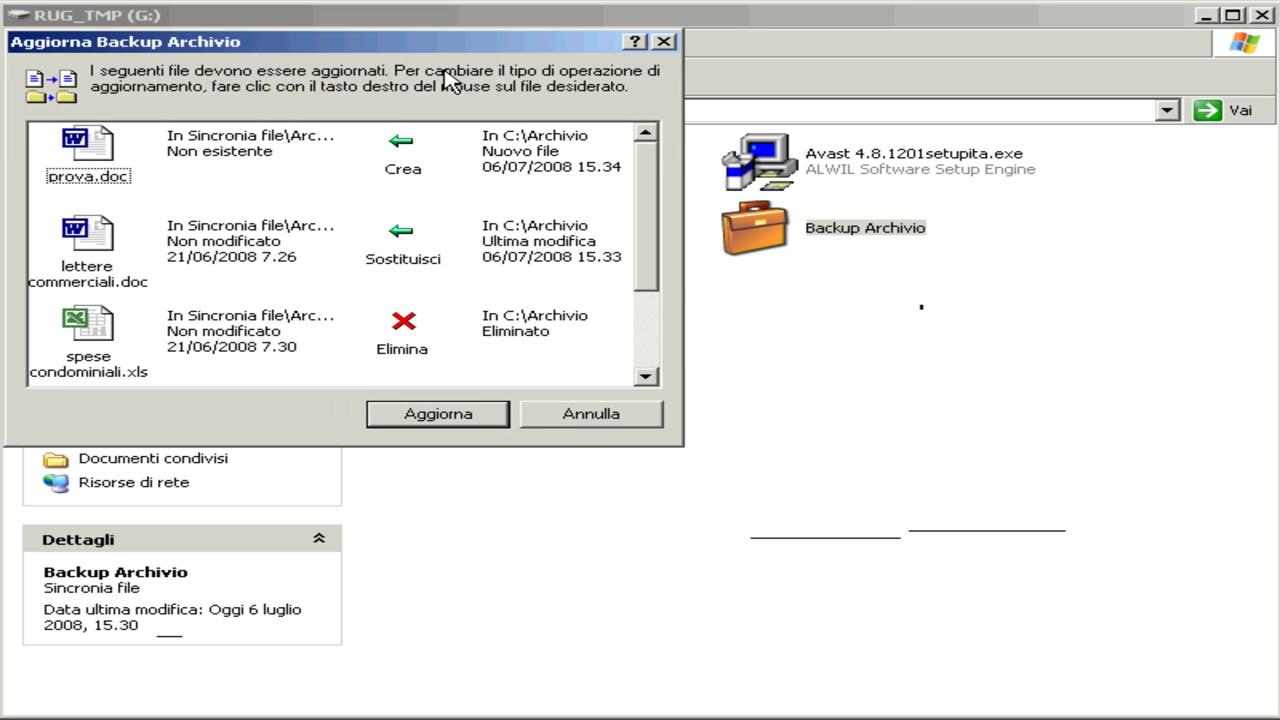
pyautogui.moveTo(437, 52); pyautogui.dragTo(680, 175)
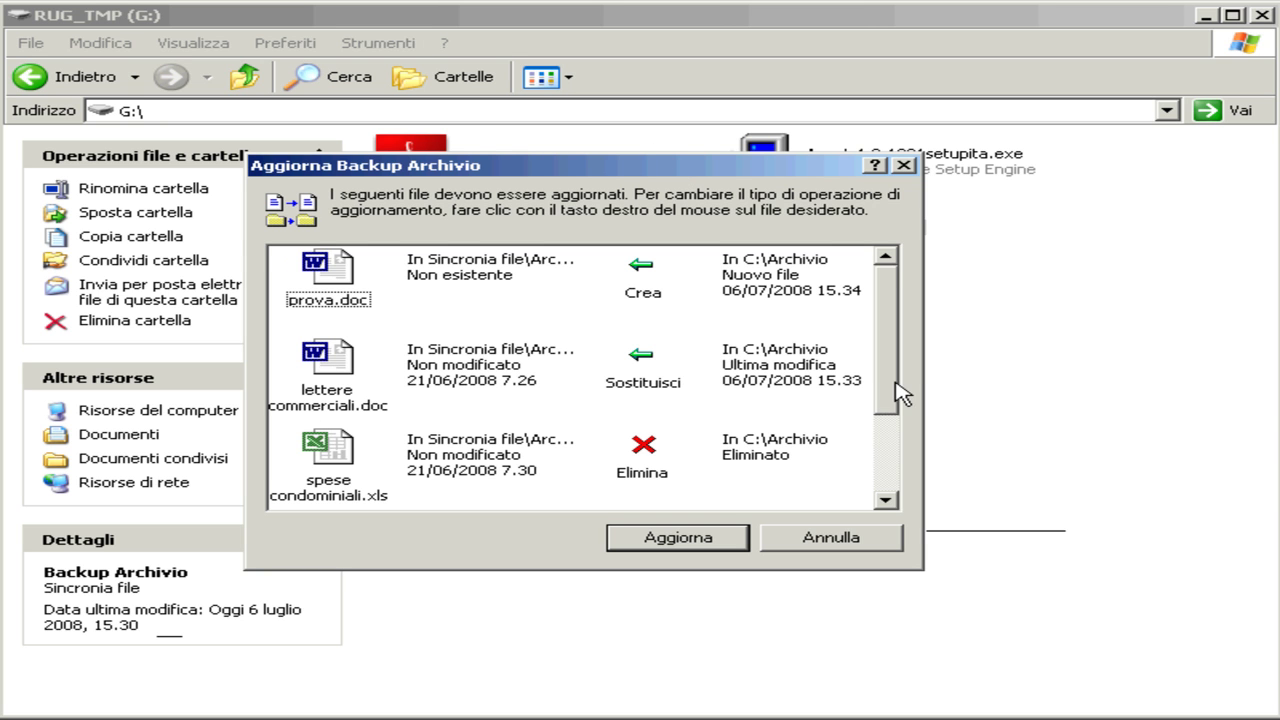
pyautogui.scroll(-1, 889, 443)
pyautogui.moveTo(887, 482); pyautogui.dragTo(903, 360)
pyautogui.click(678, 540)
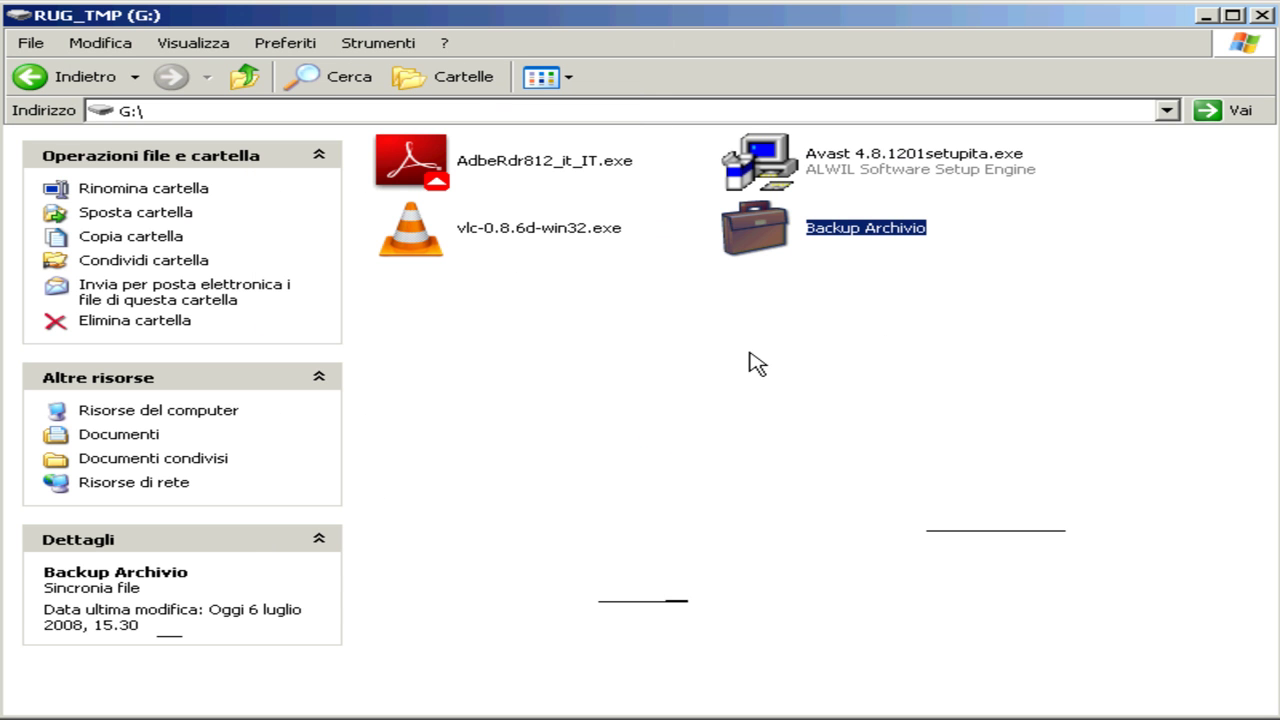
# - Open the Archivio folder inside the Backup Archivio briefcase to check its files' status, and narrow the window to half the screen
pyautogui.doubleClick(773, 247)
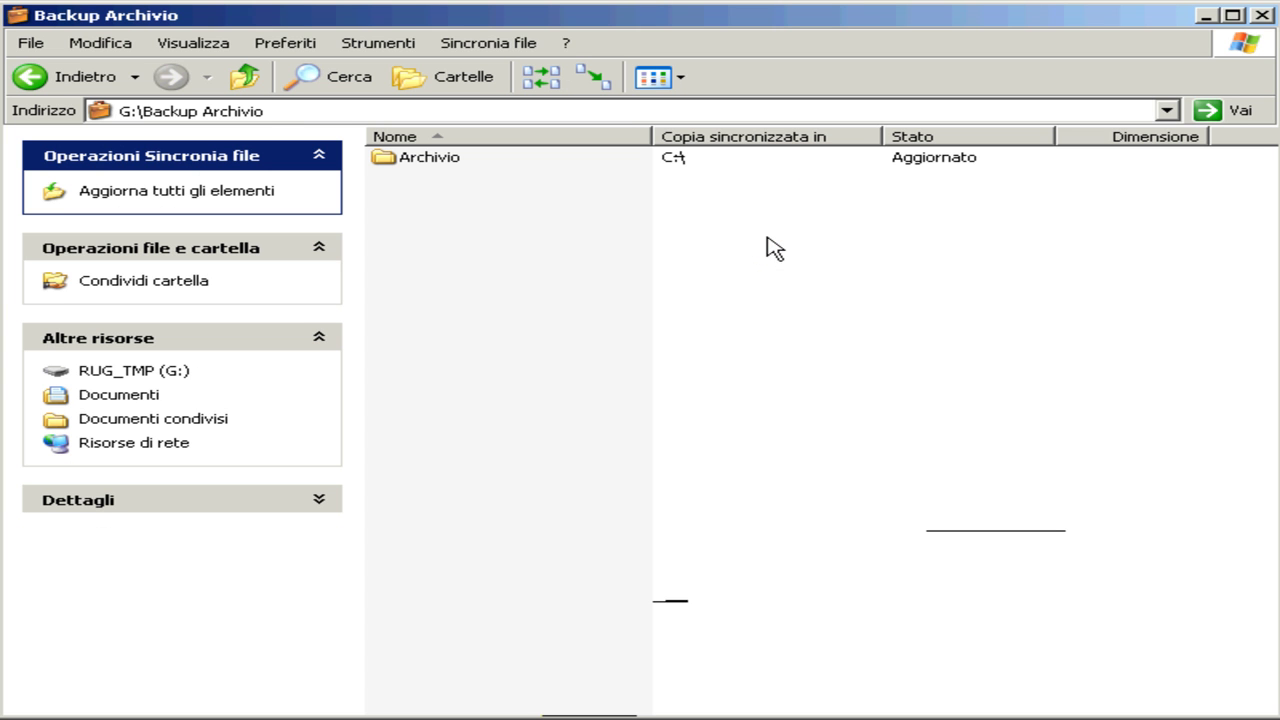
pyautogui.doubleClick(420, 159)
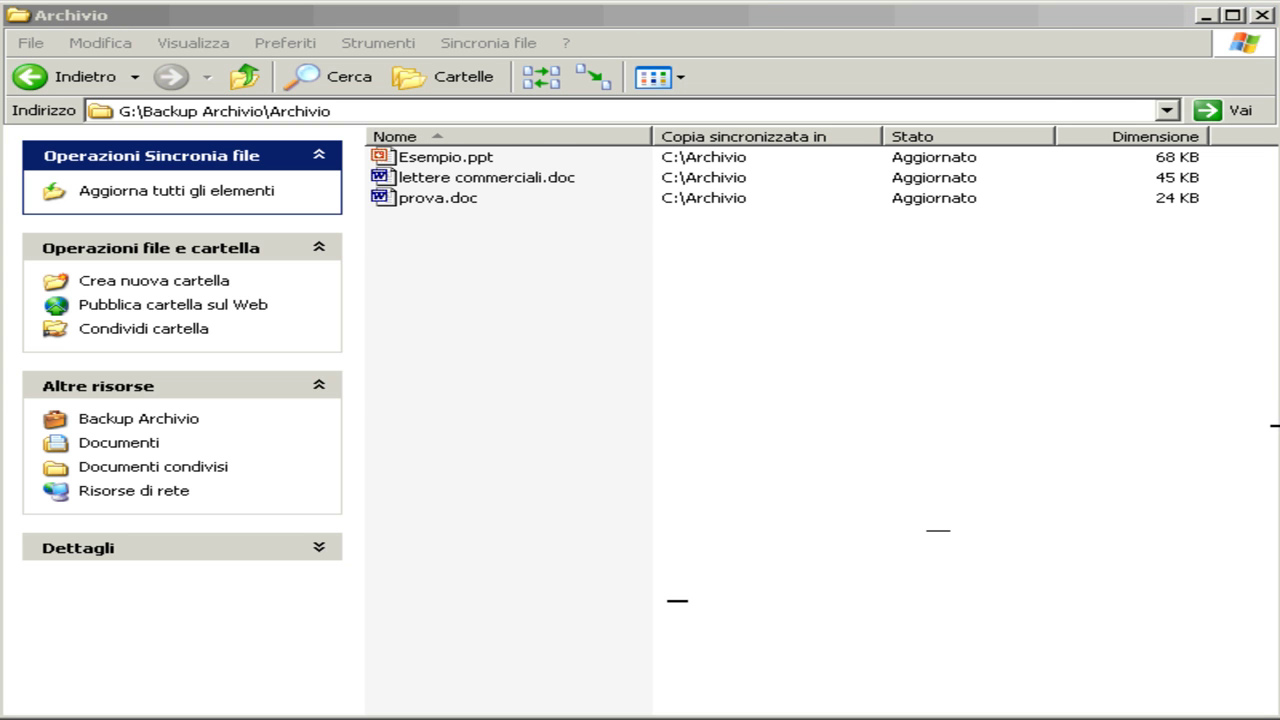
pyautogui.moveTo(1275, 425); pyautogui.dragTo(640, 420)
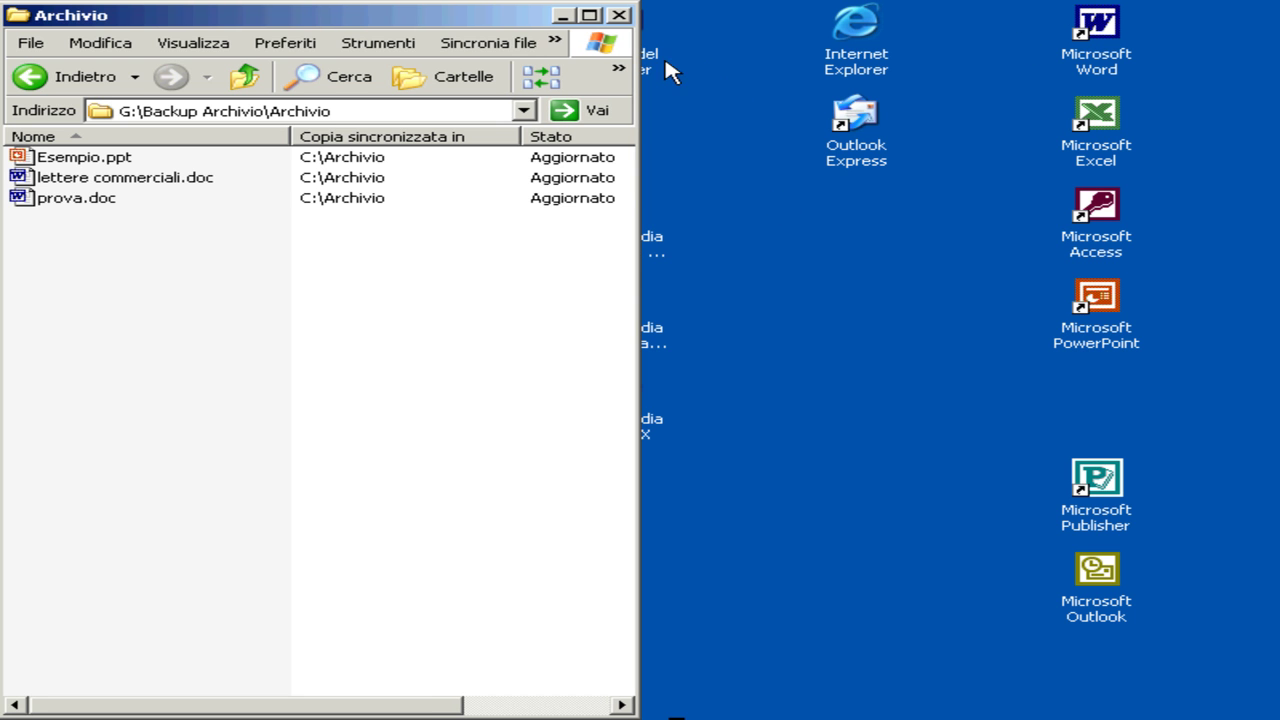
# - Move the Risorse del computer desktop icon clear of the backup window and use it to open C:\Archivio in a second window
pyautogui.moveTo(647, 52); pyautogui.dragTo(752, 57)
pyautogui.doubleClick(740, 25)
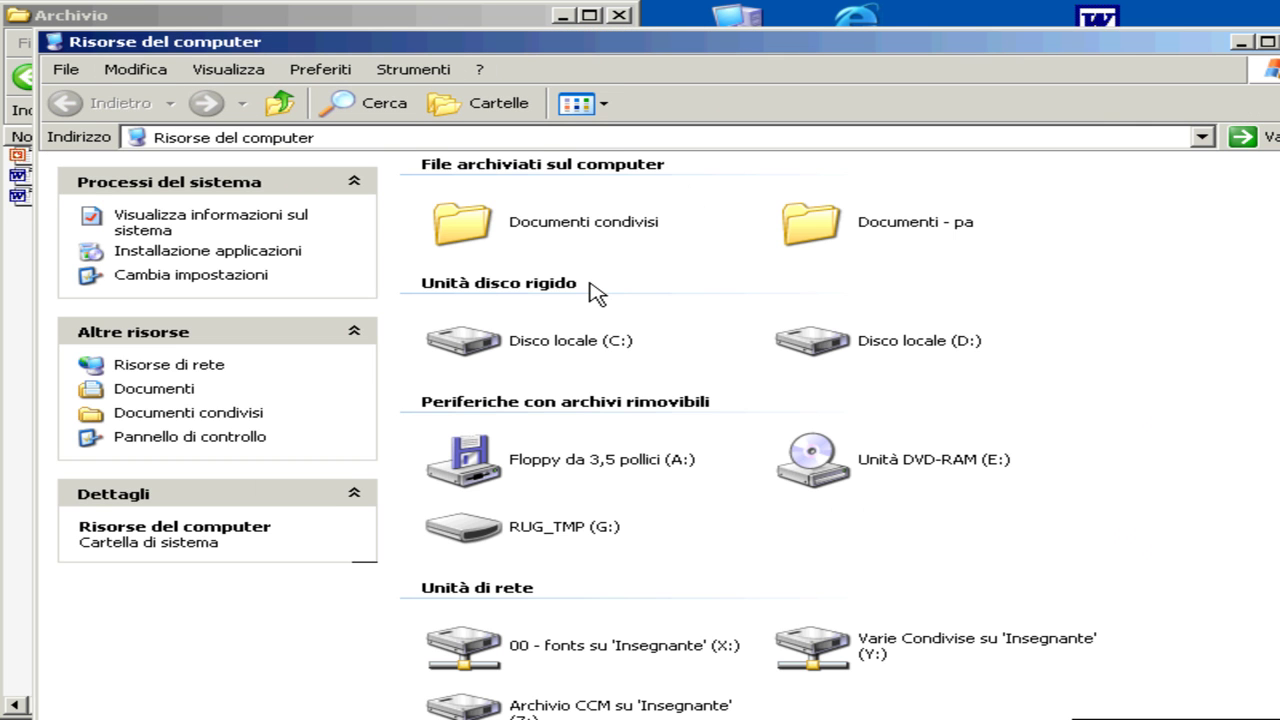
pyautogui.doubleClick(486, 355)
pyautogui.doubleClick(465, 220)
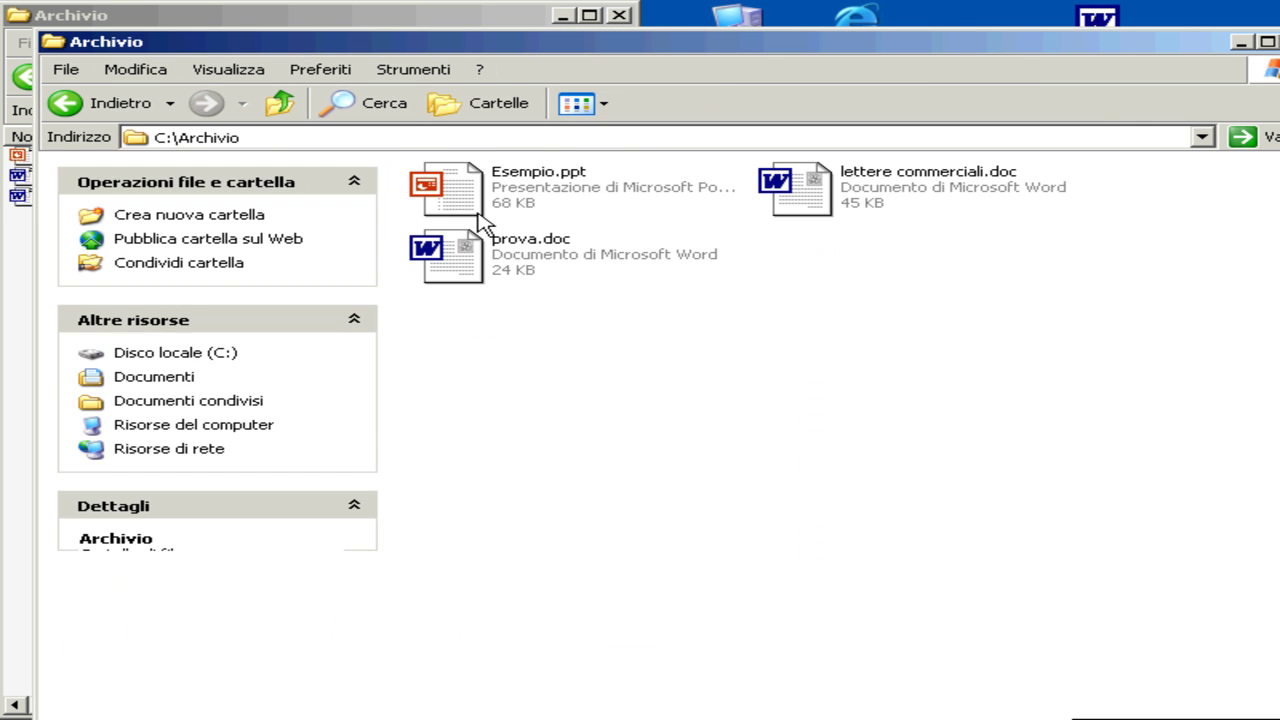
# - Arrange the C:\Archivio window beside the backup folder to compare their files, then close both windows
pyautogui.doubleClick(594, 45)
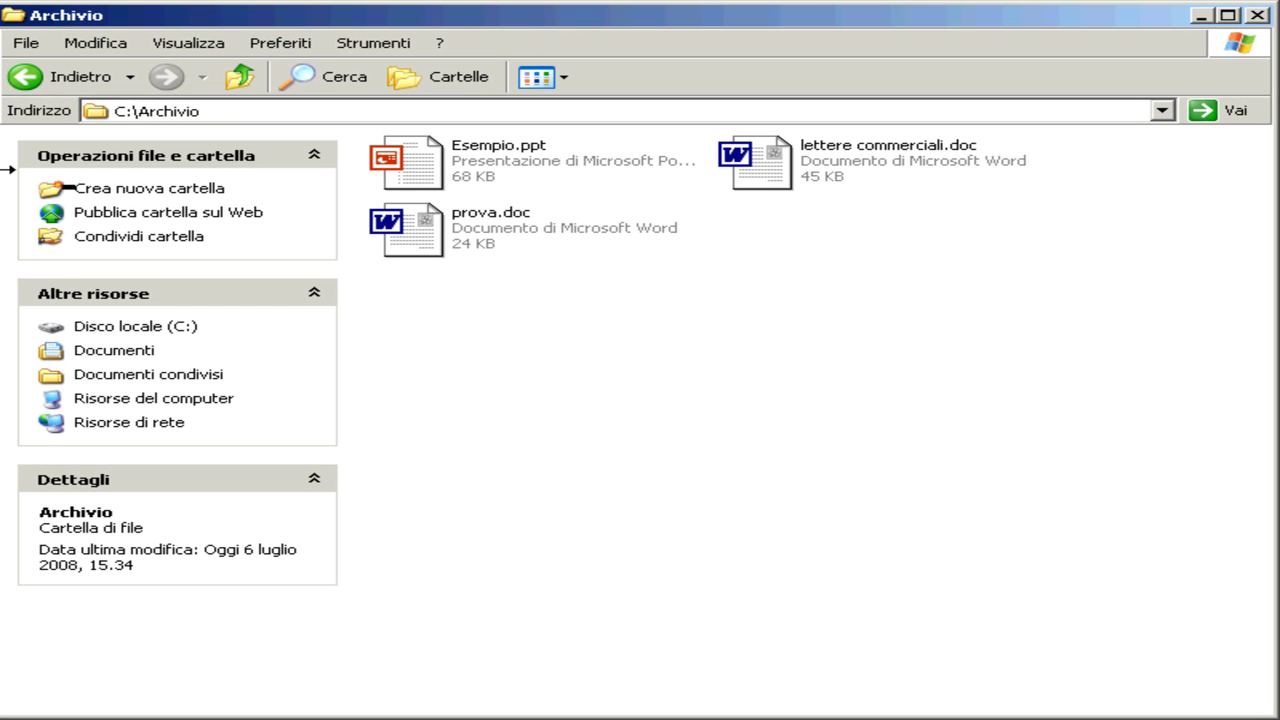
pyautogui.moveTo(68, 187); pyautogui.dragTo(645, 167)
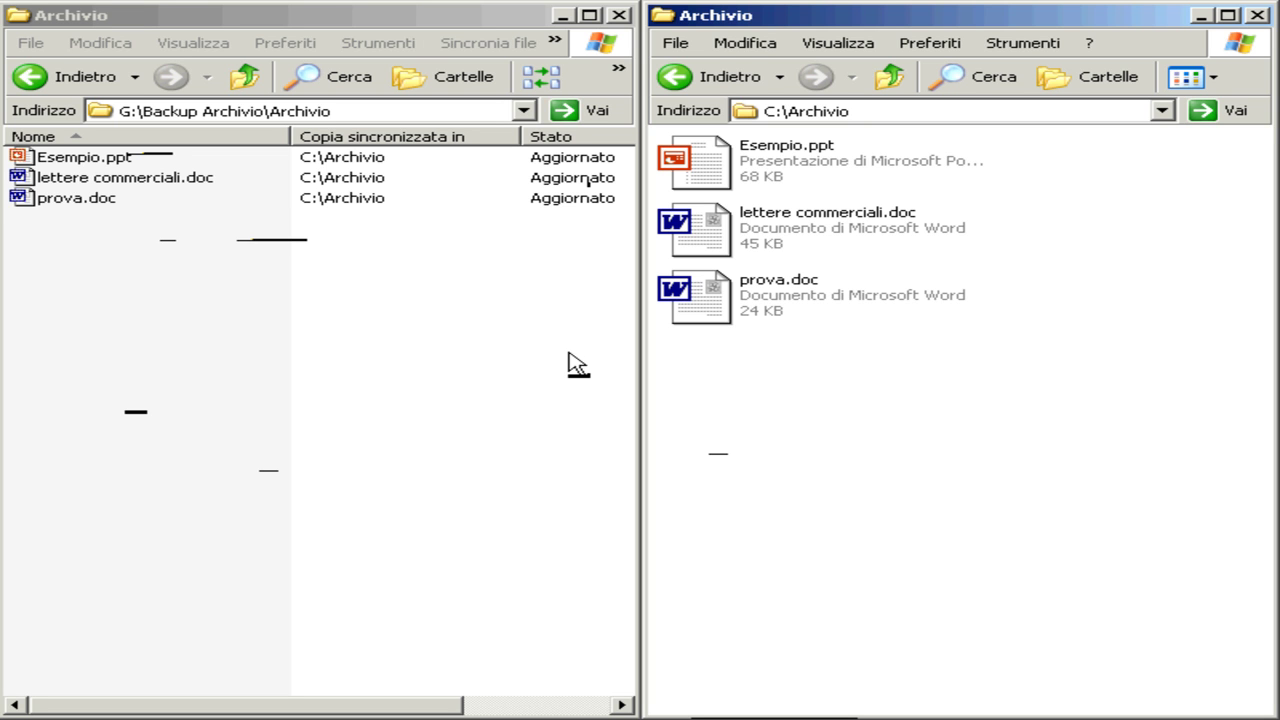
pyautogui.click(619, 15)
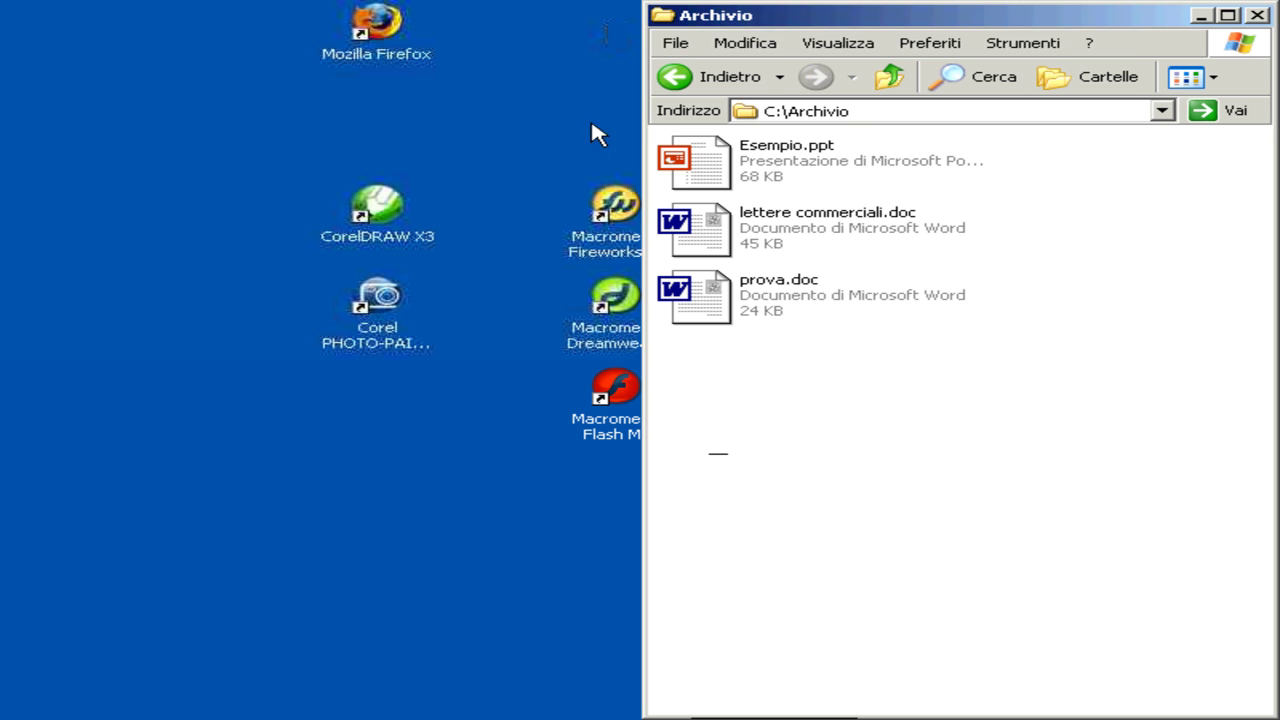
pyautogui.click(1257, 15)
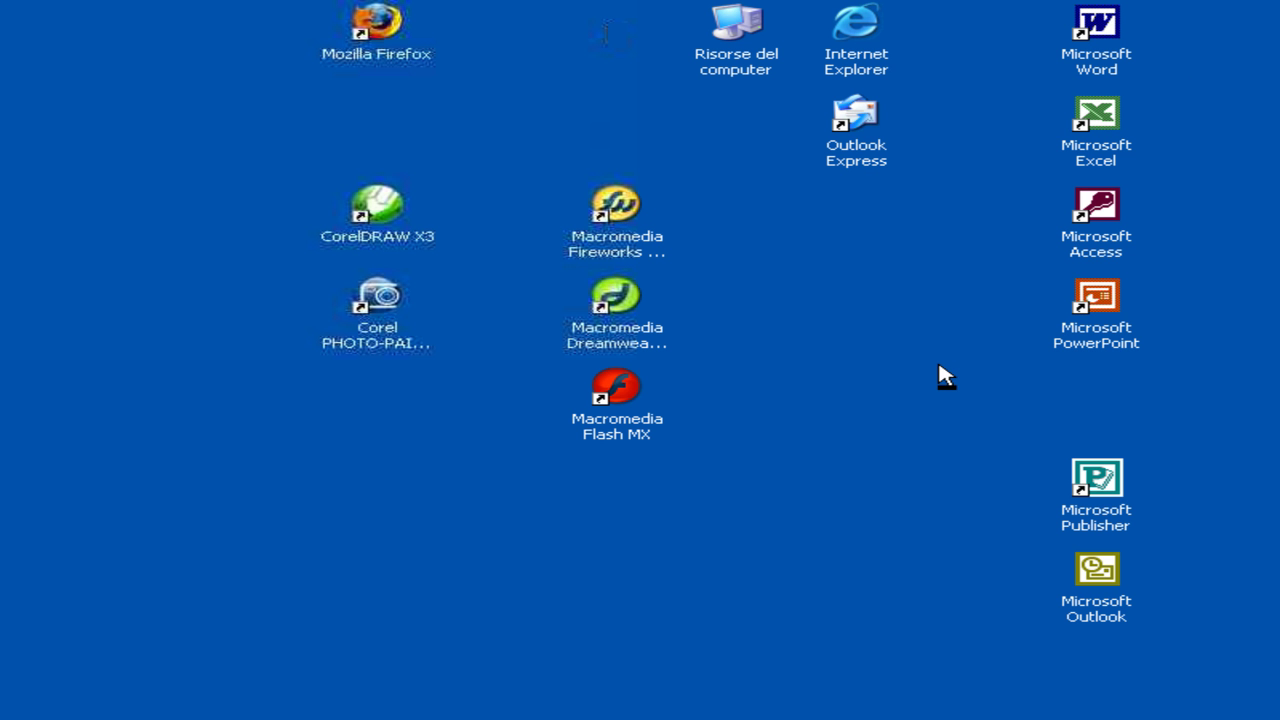